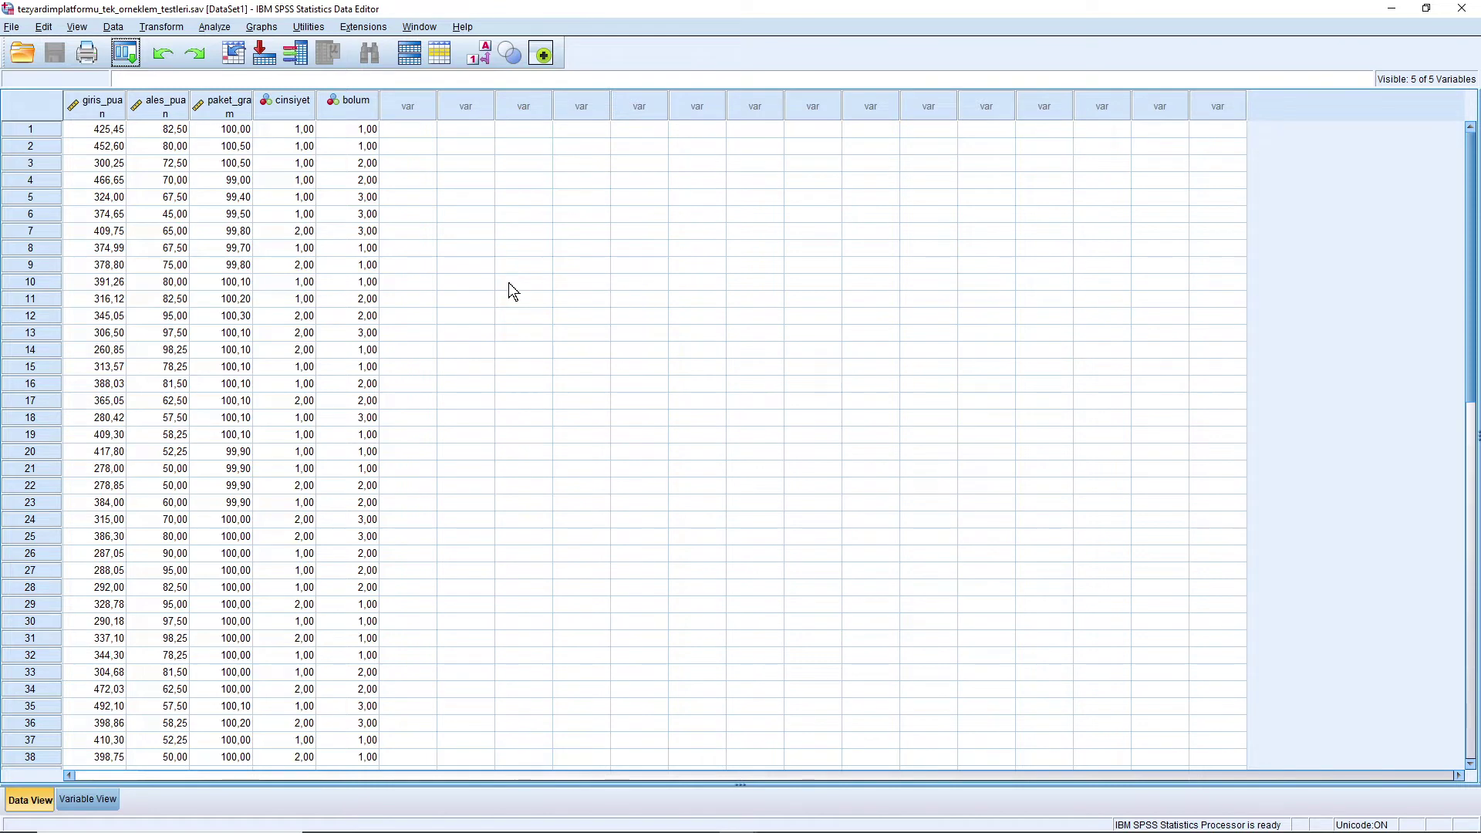
Run a legacy nonparametric chi-square test on Bölüm with all categories expected to be equal
click(213, 28)
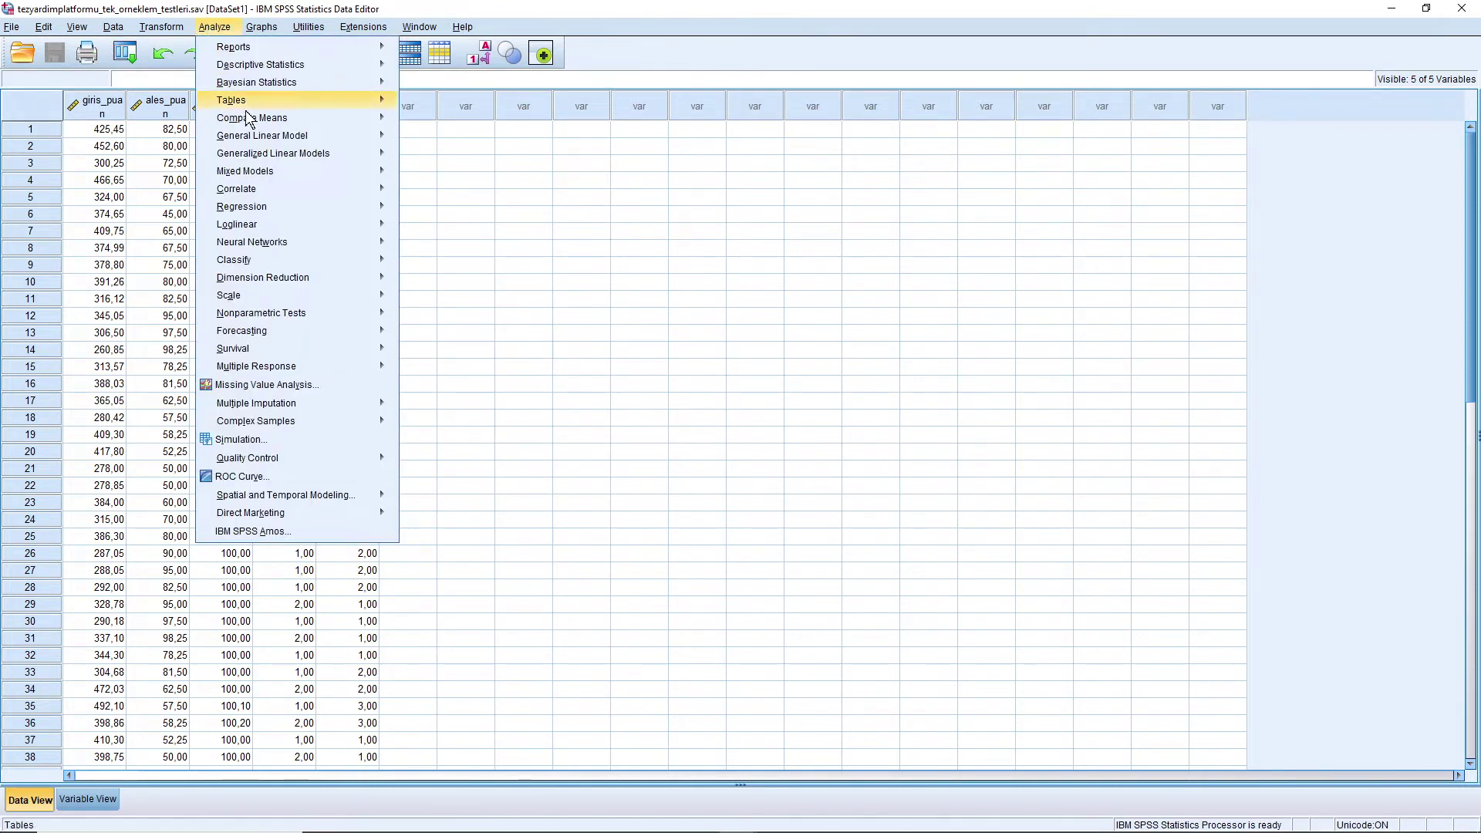
mouse_move(337, 320)
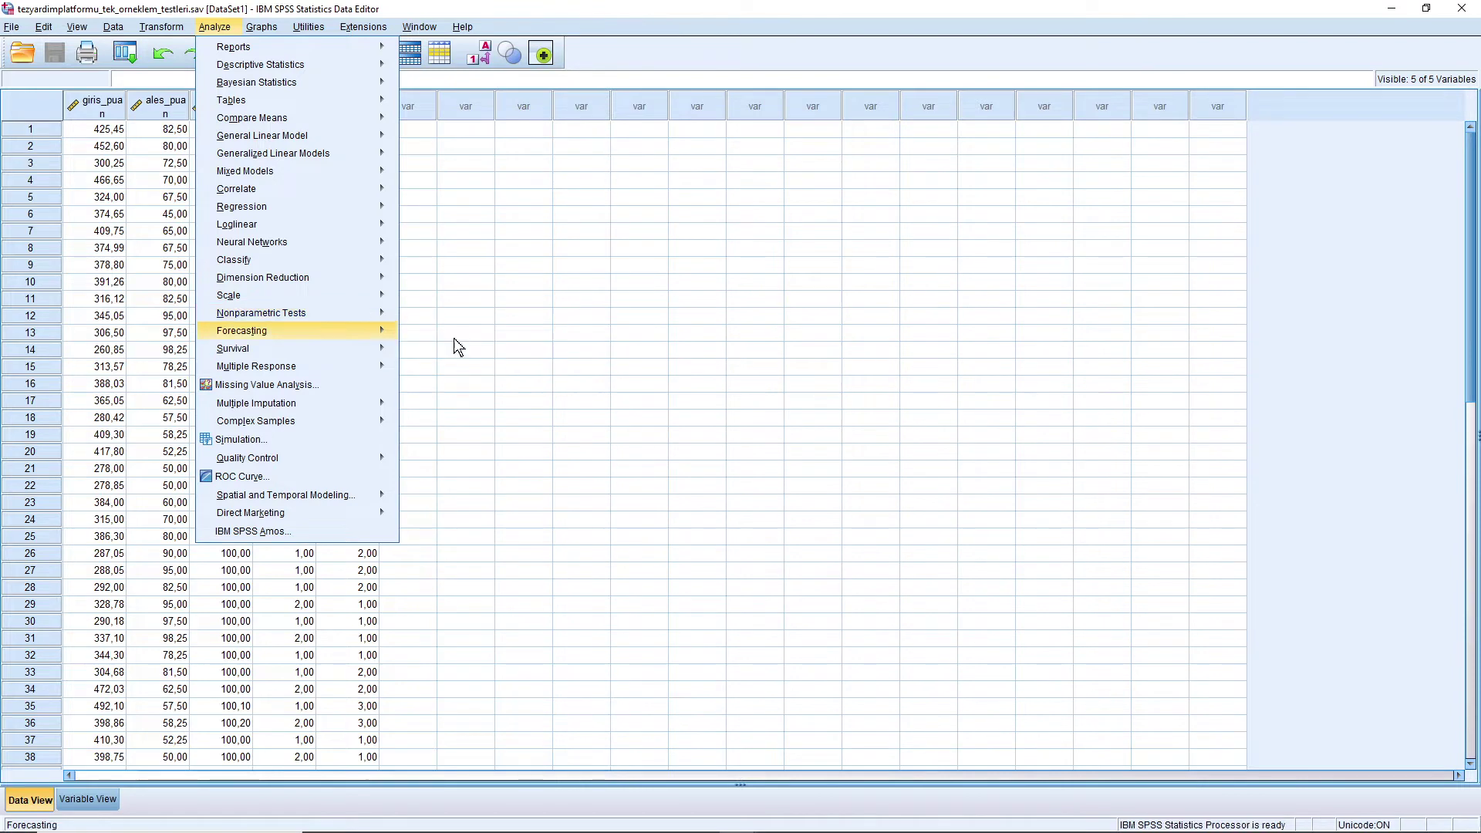
mouse_move(495, 370)
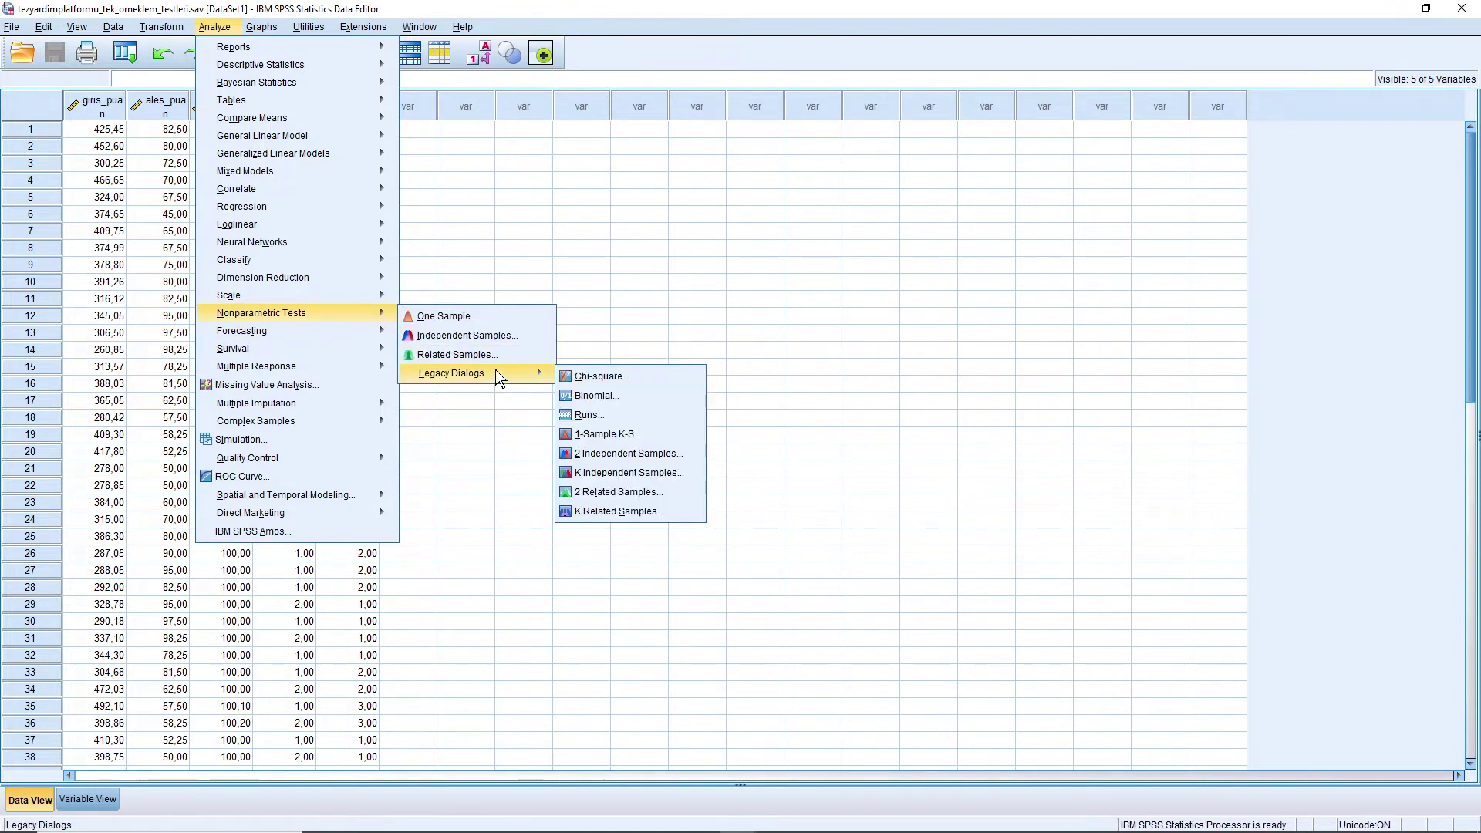
click(627, 378)
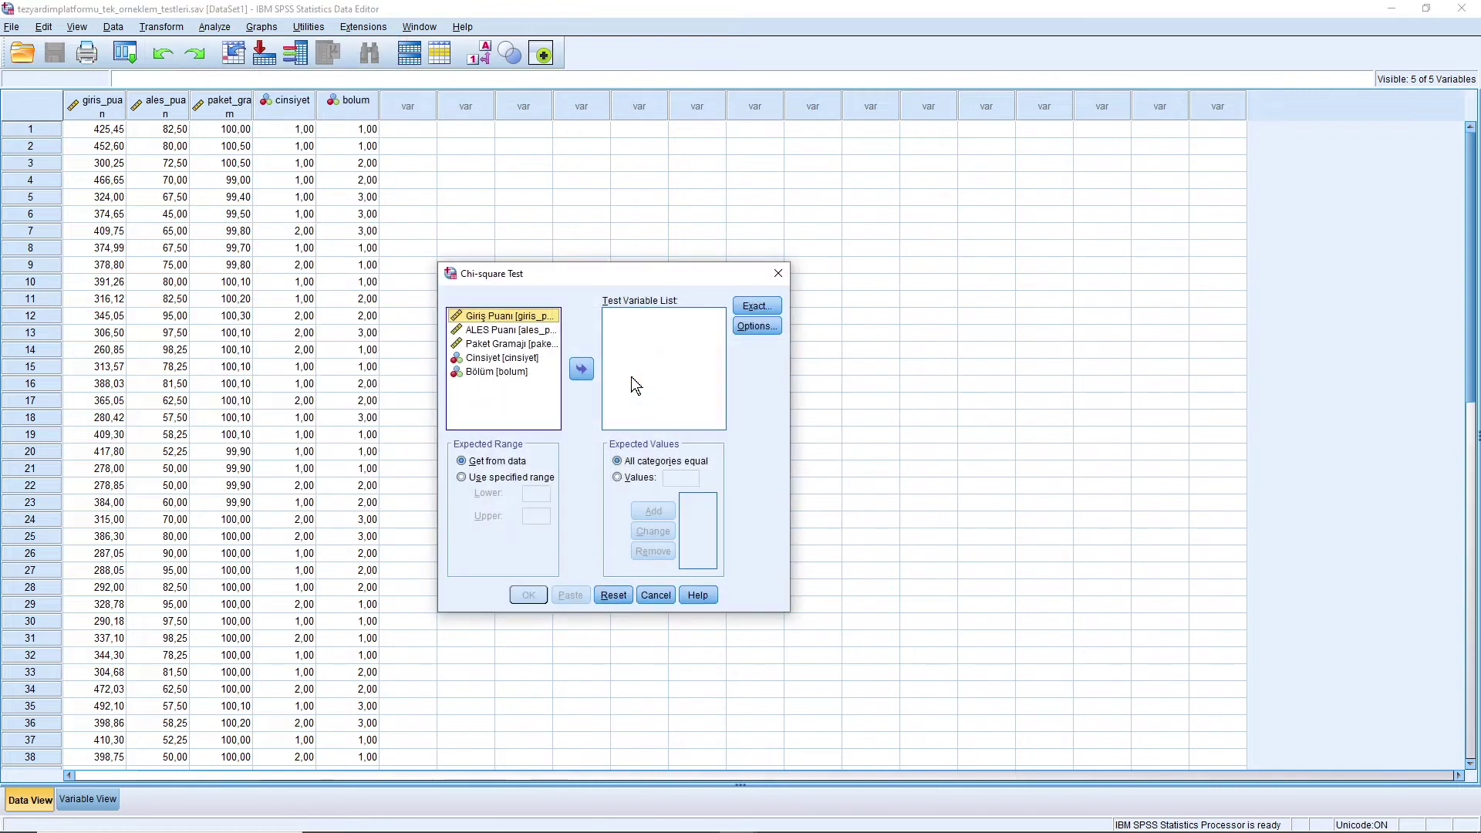
drag(606, 275, 628, 179)
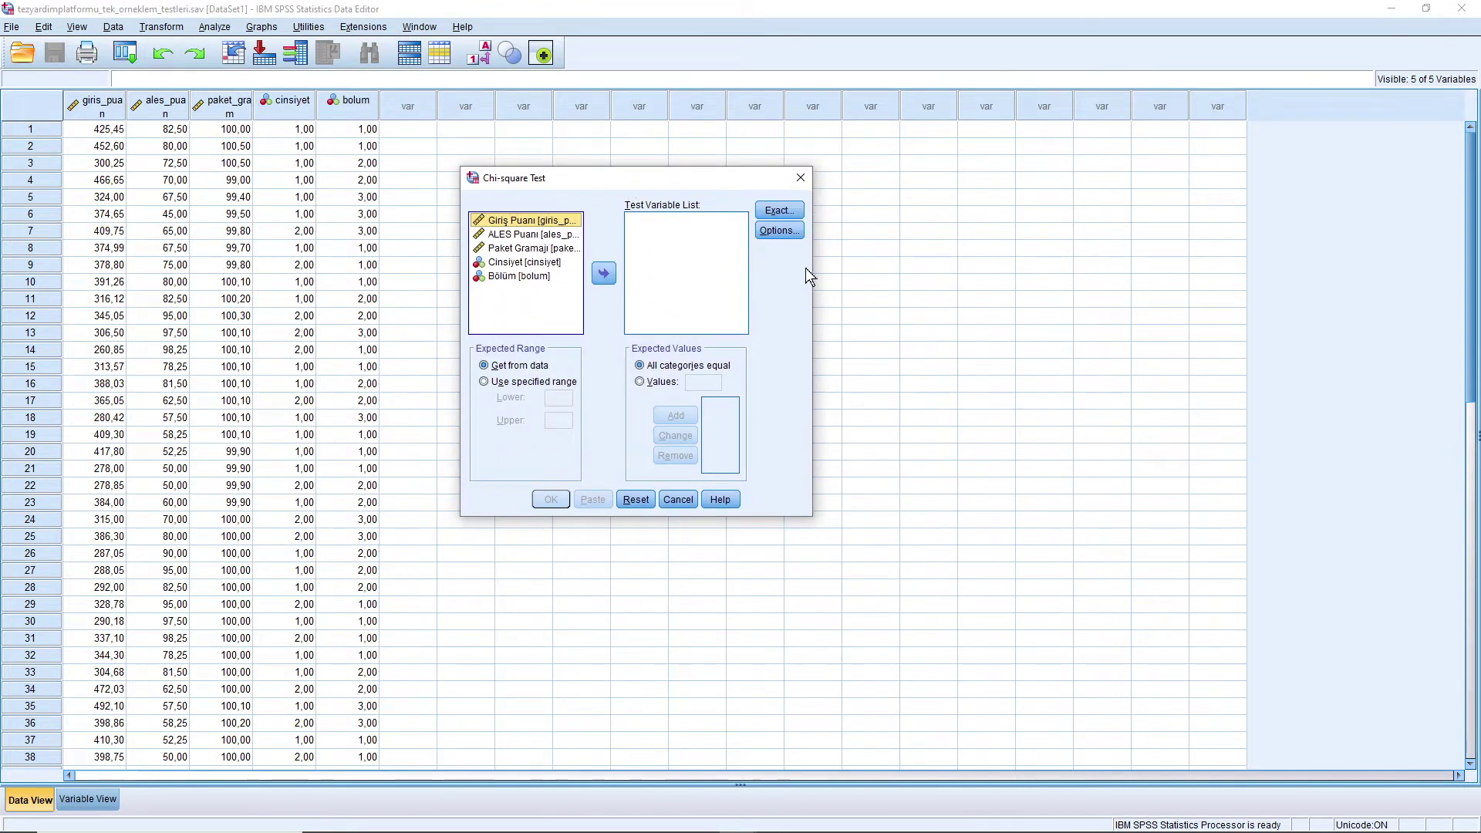
drag(812, 269, 942, 270)
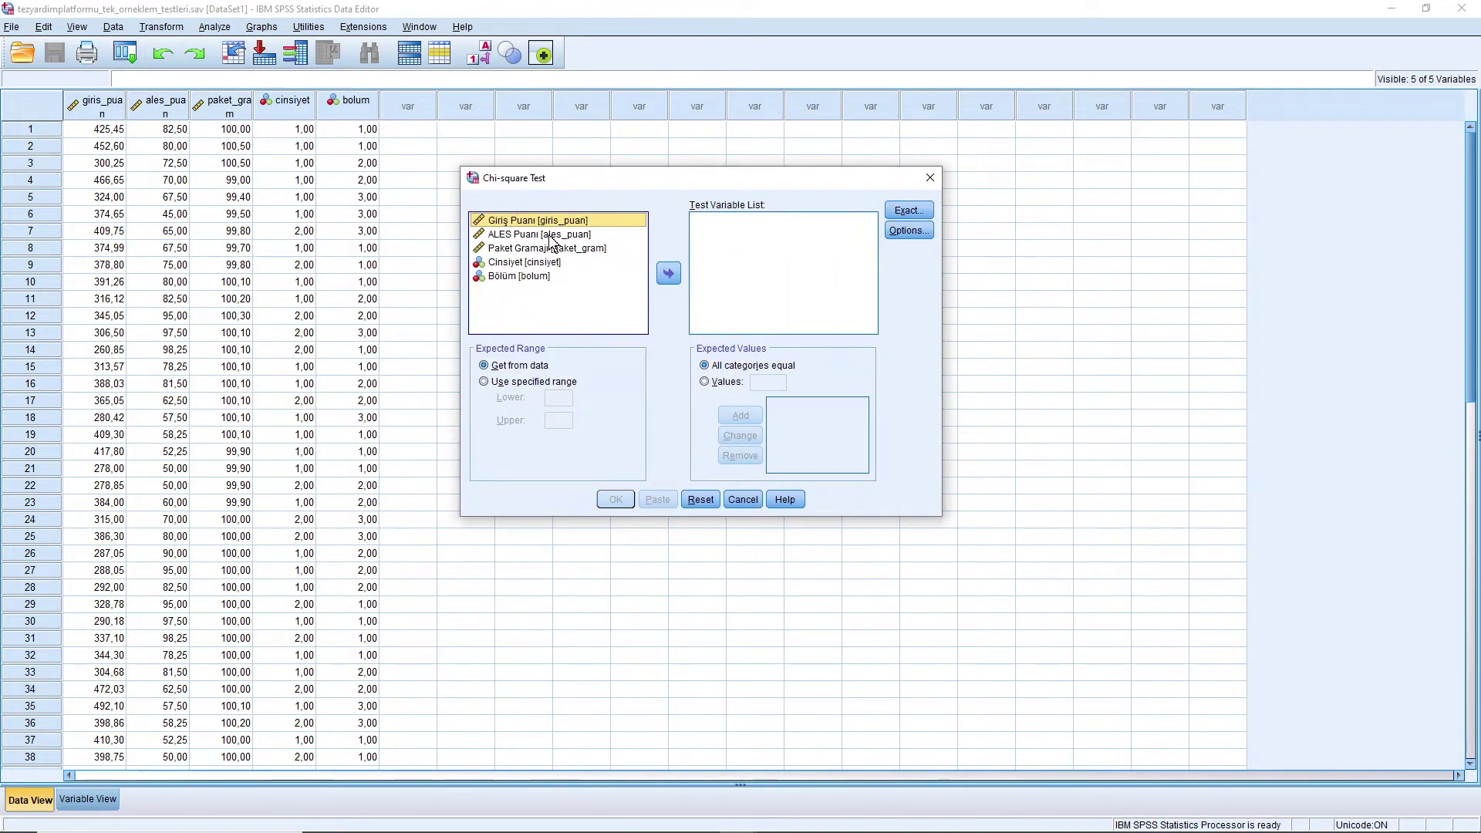
click(522, 278)
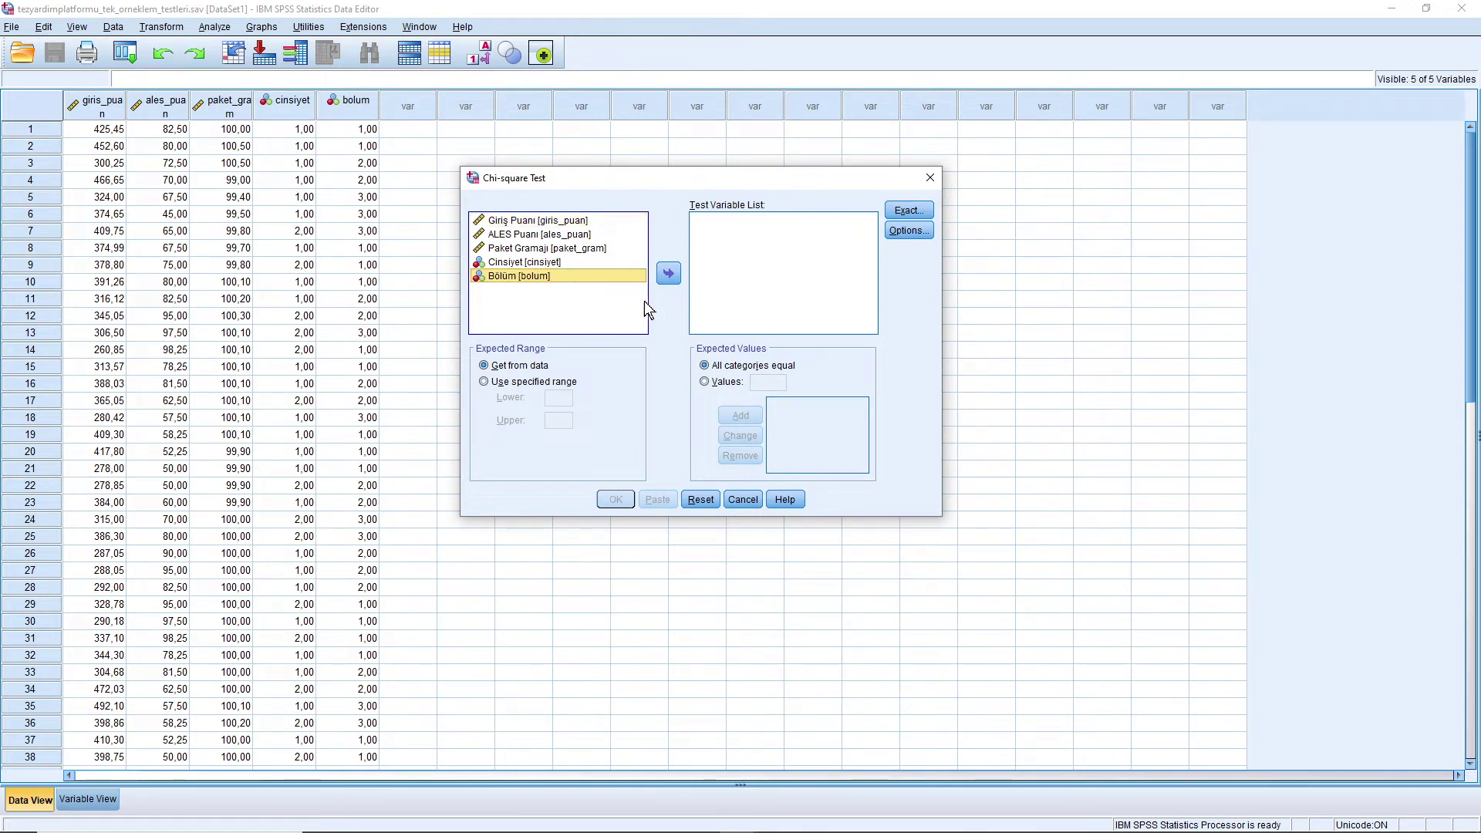
click(669, 274)
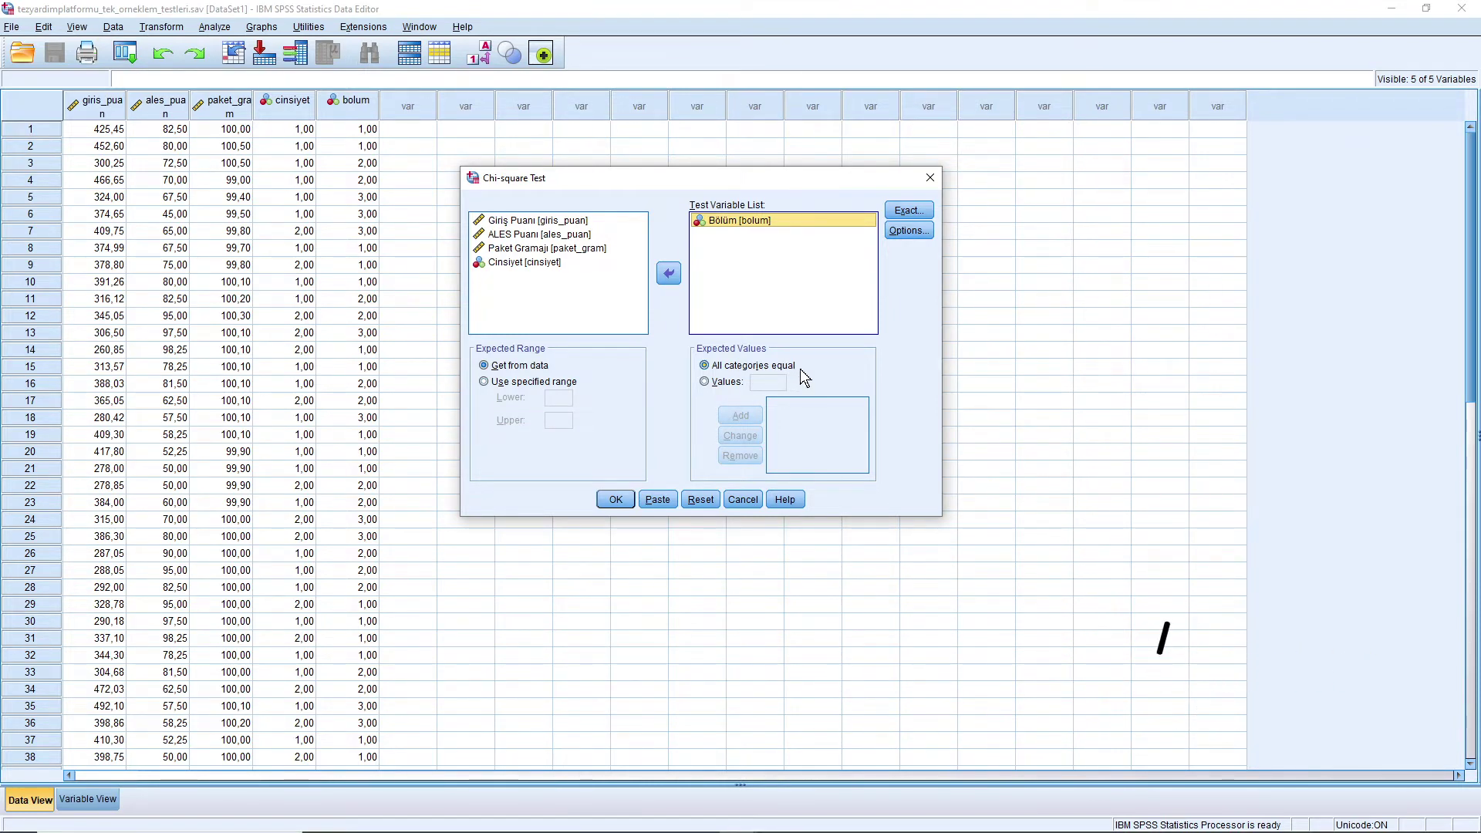
click(616, 499)
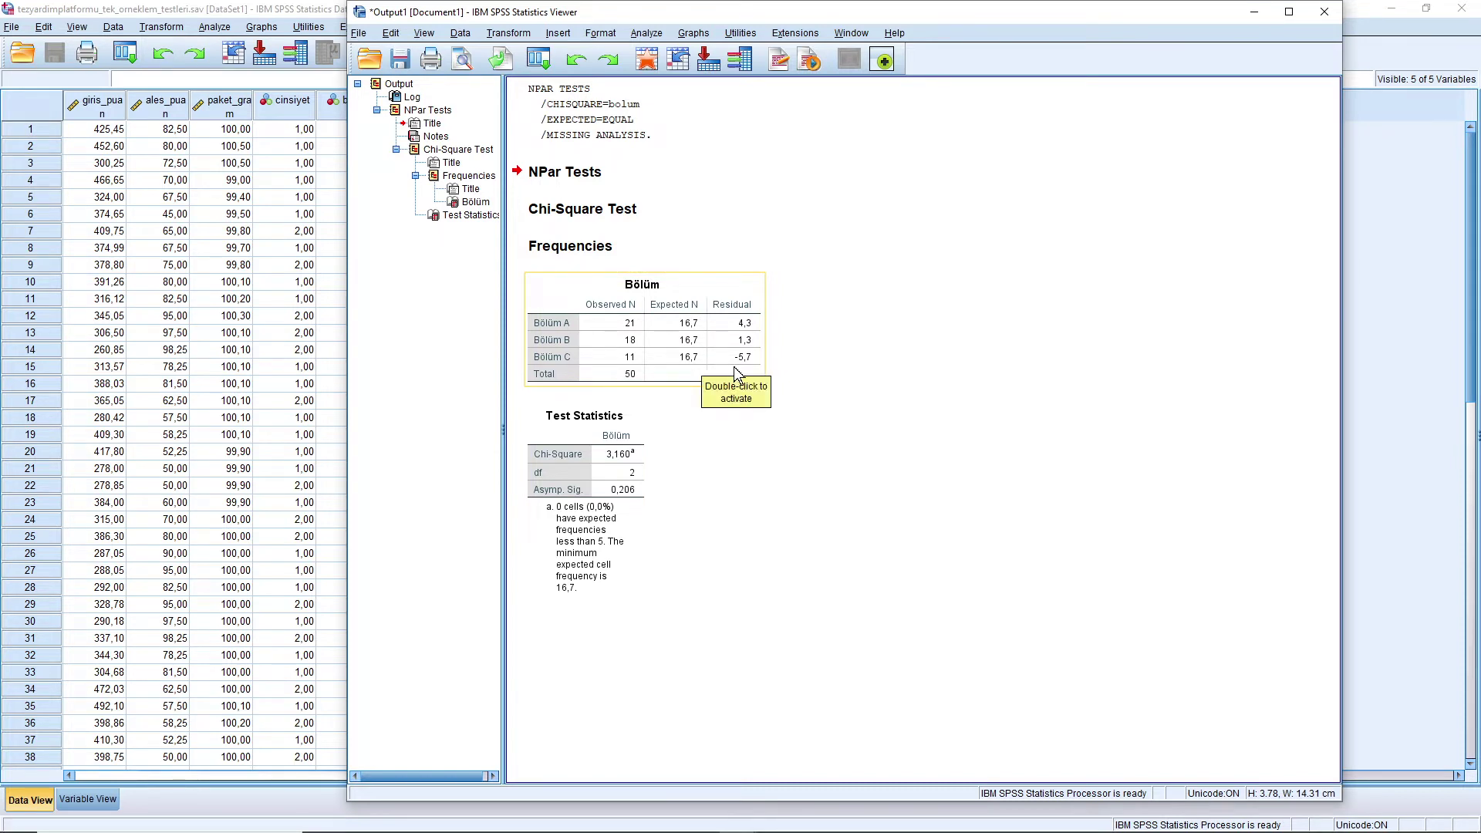
Reopen the legacy chi-square test for Bölüm and switch the expected values from equal categories to specified values
click(646, 33)
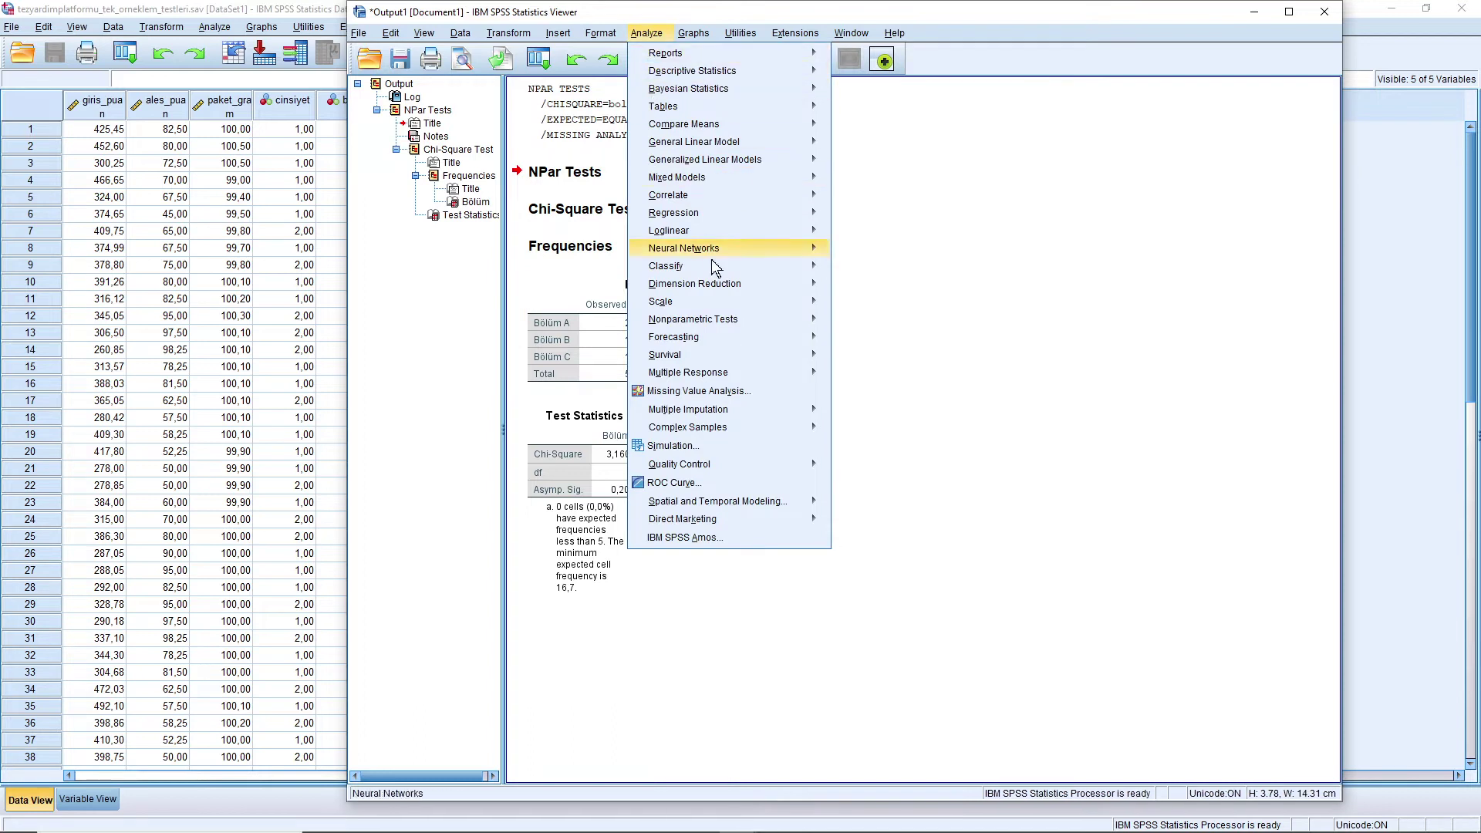
mouse_move(637, 321)
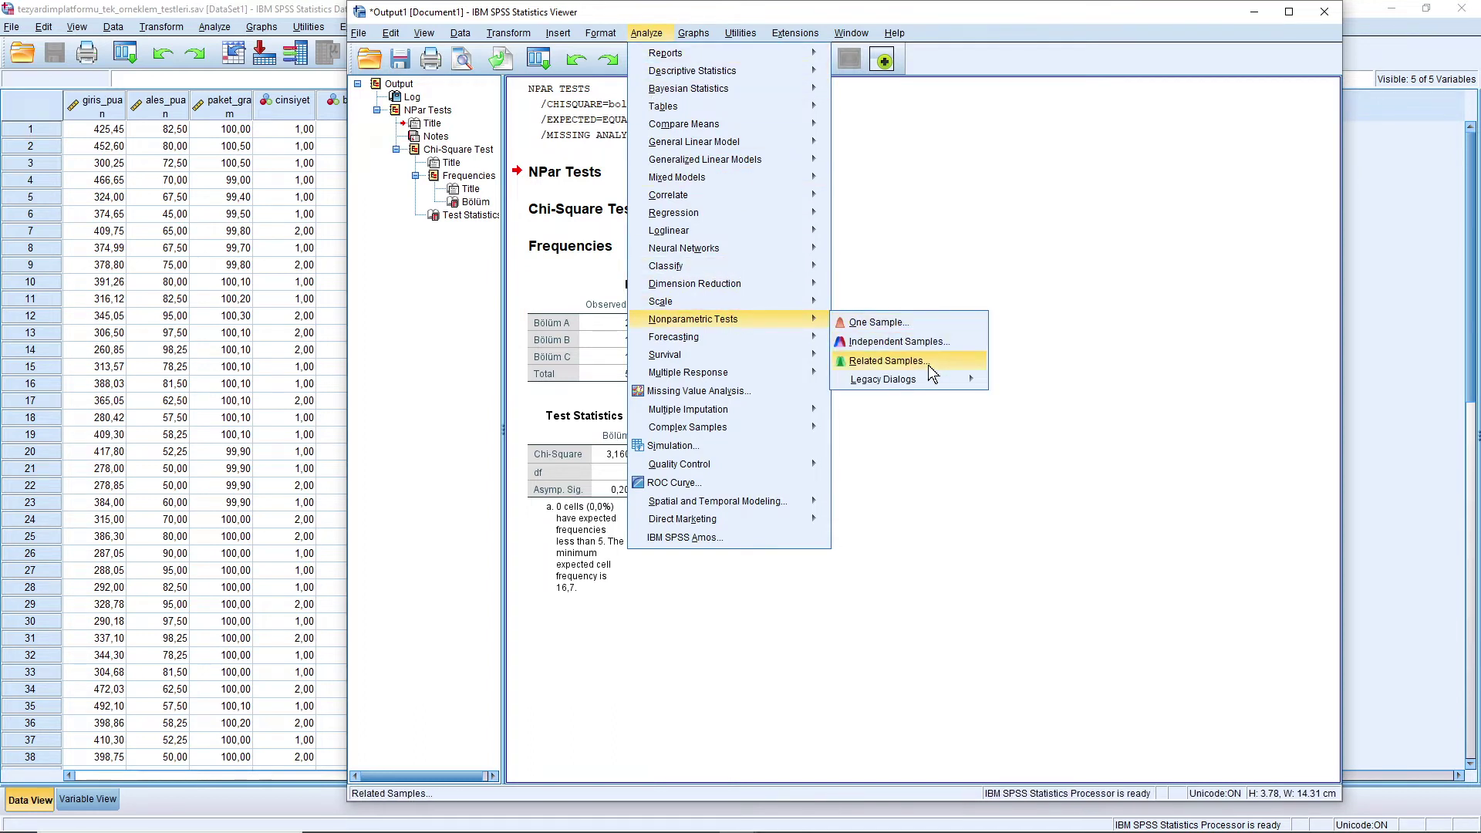
mouse_move(941, 377)
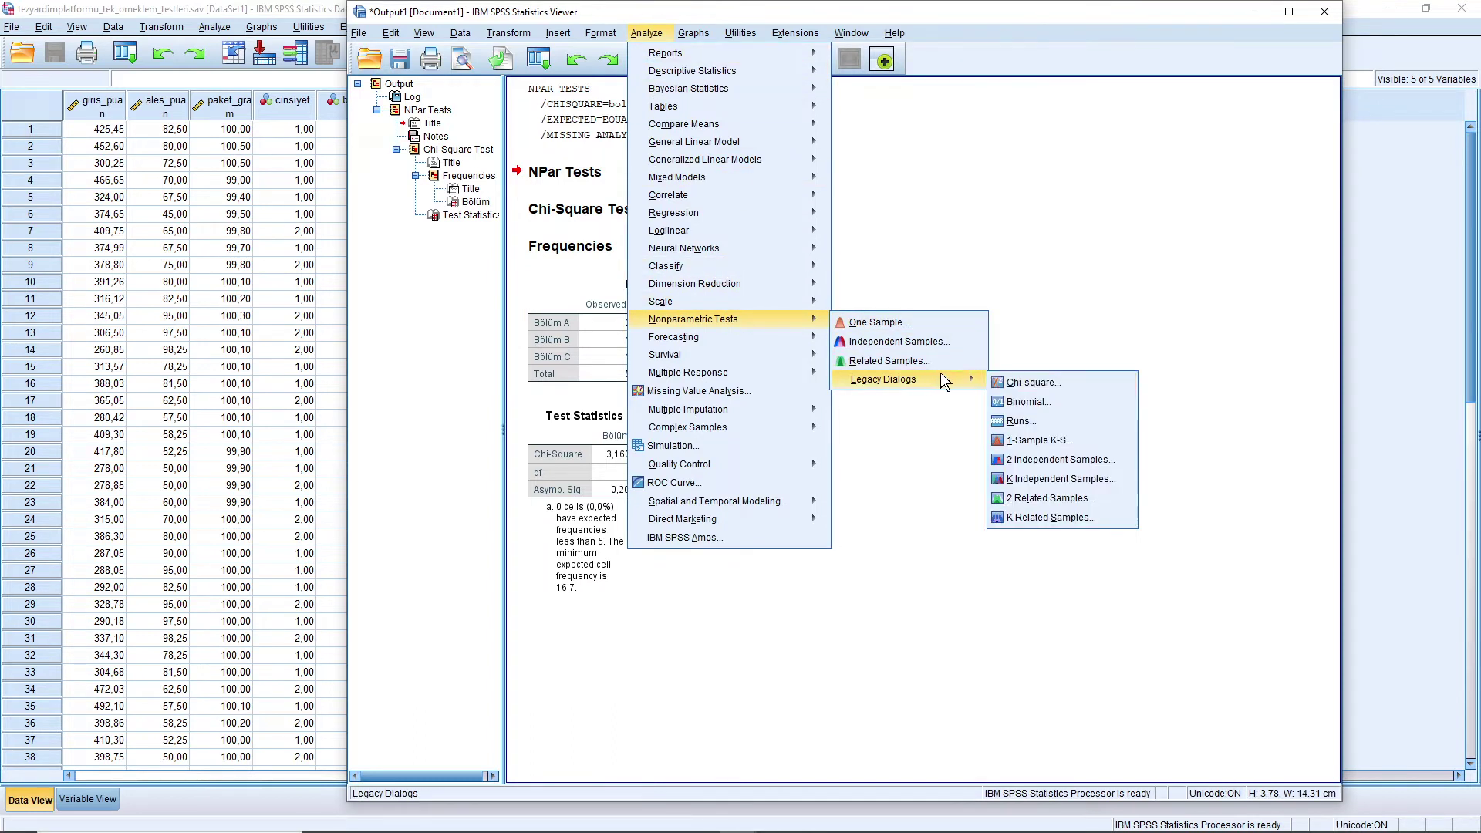
click(1083, 383)
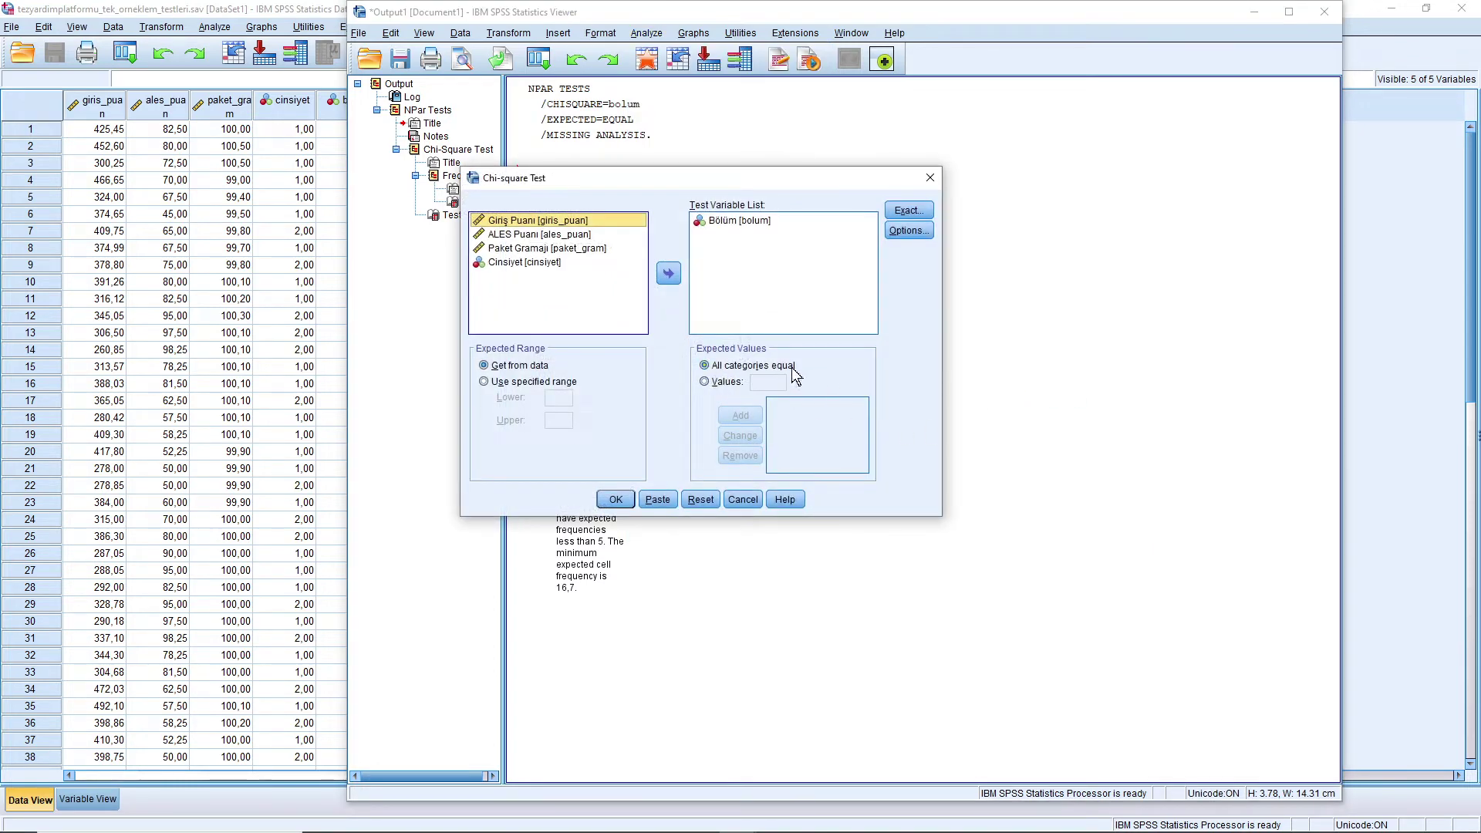
click(704, 381)
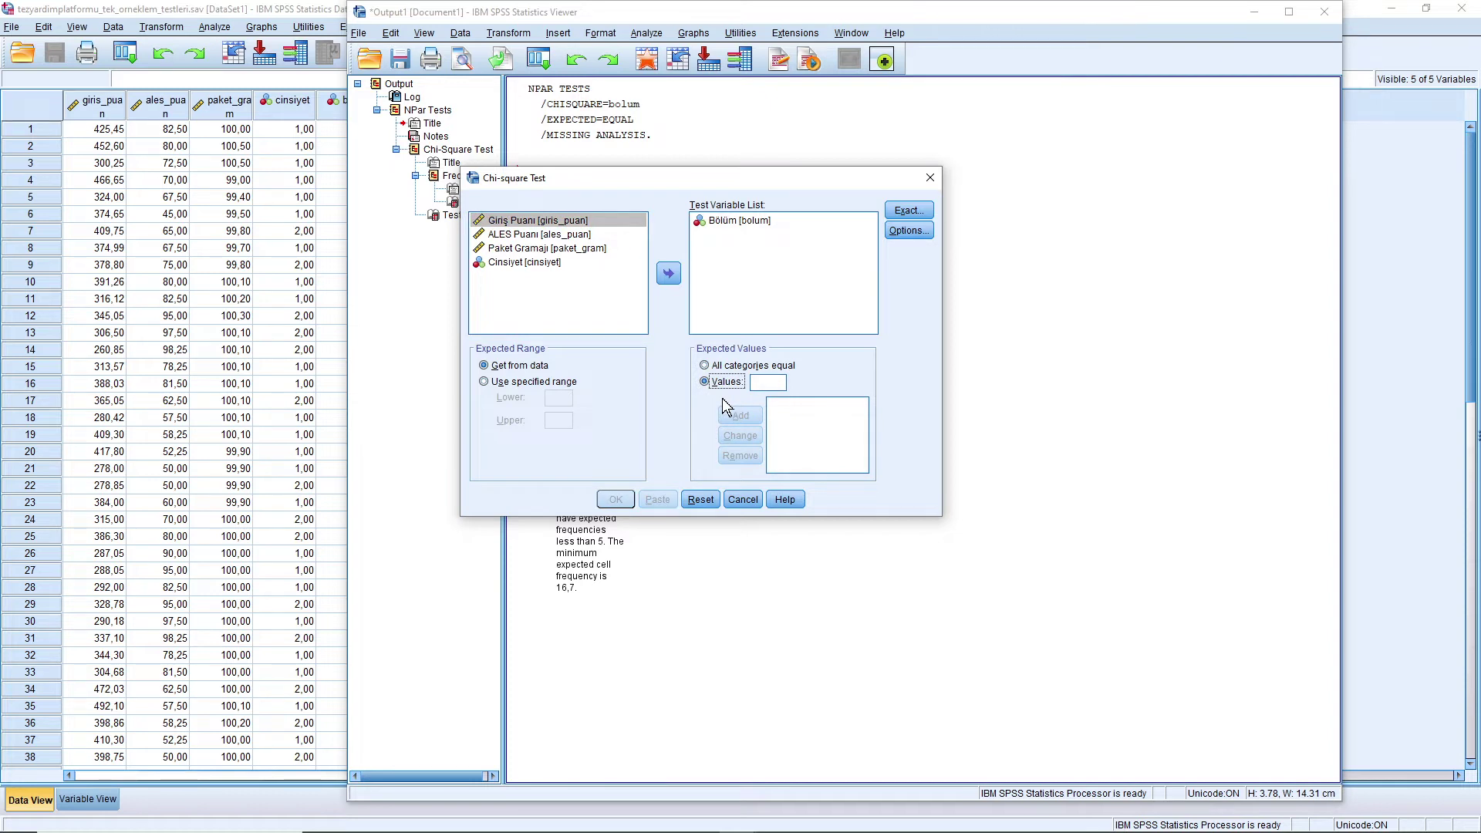
drag(701, 178, 903, 259)
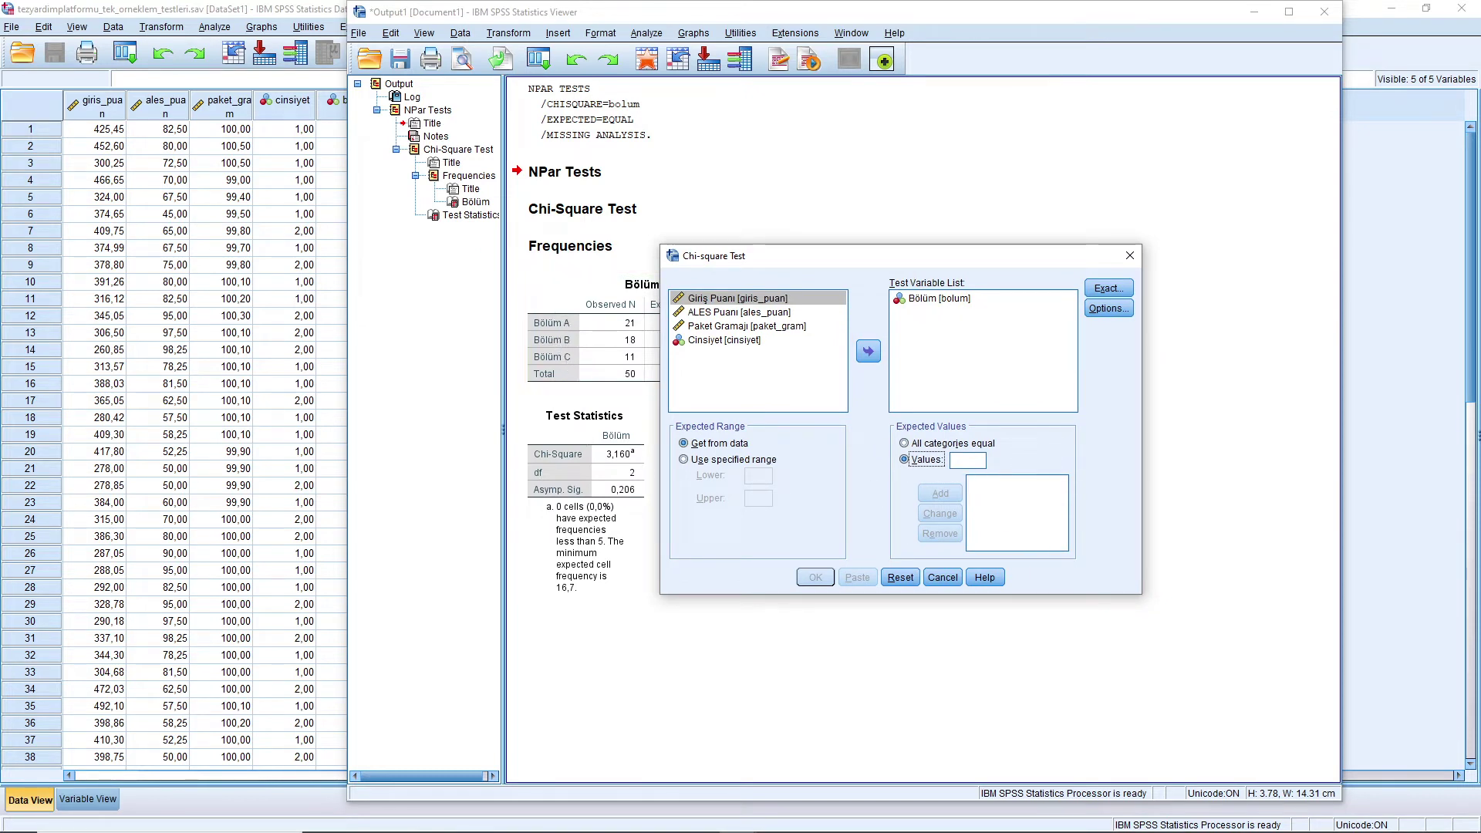
Add 60, 20 and 20 as the expected values for the three Bölüm categories
text(60)
click(940, 494)
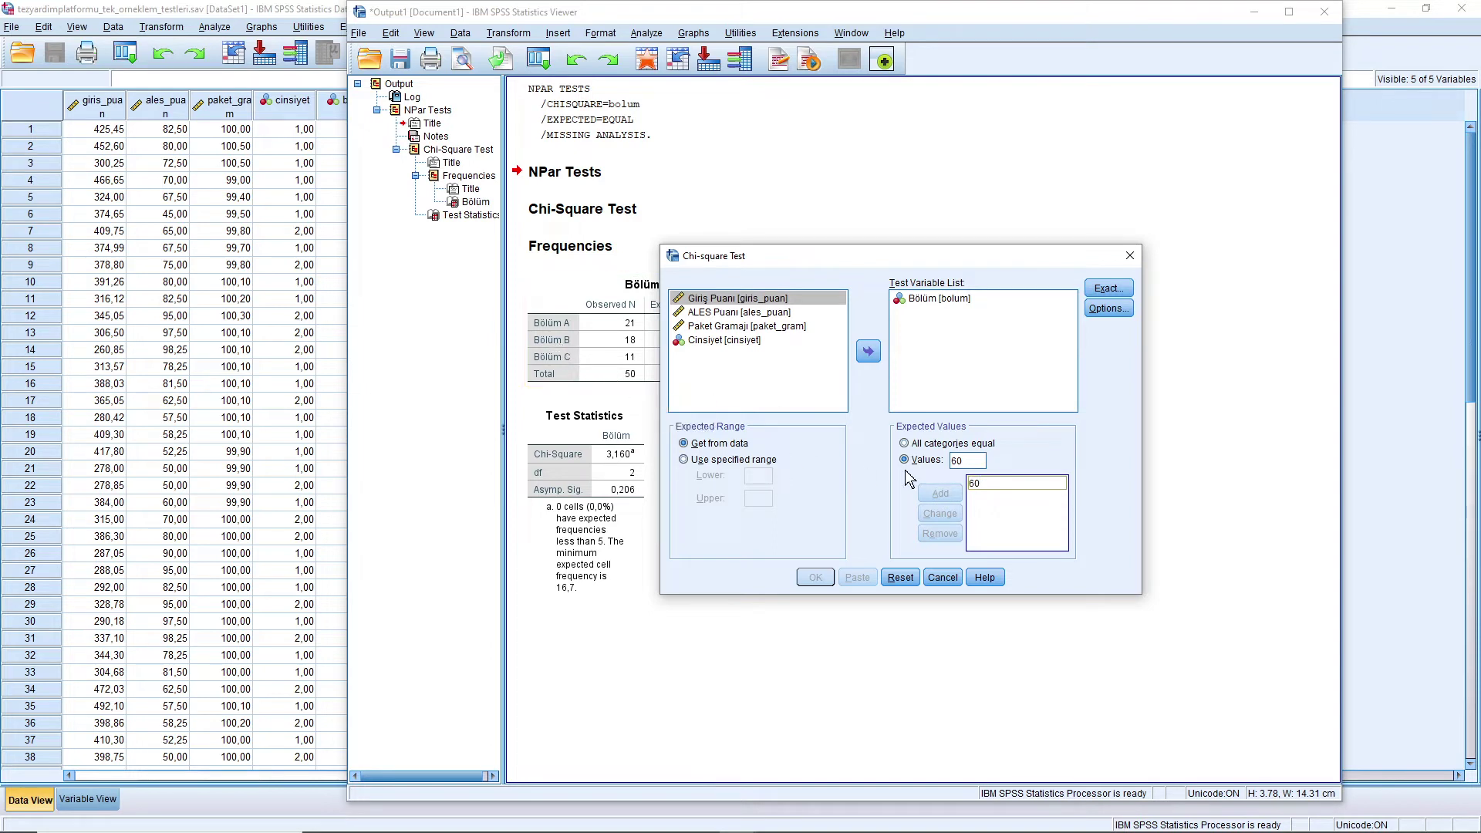
click(953, 460)
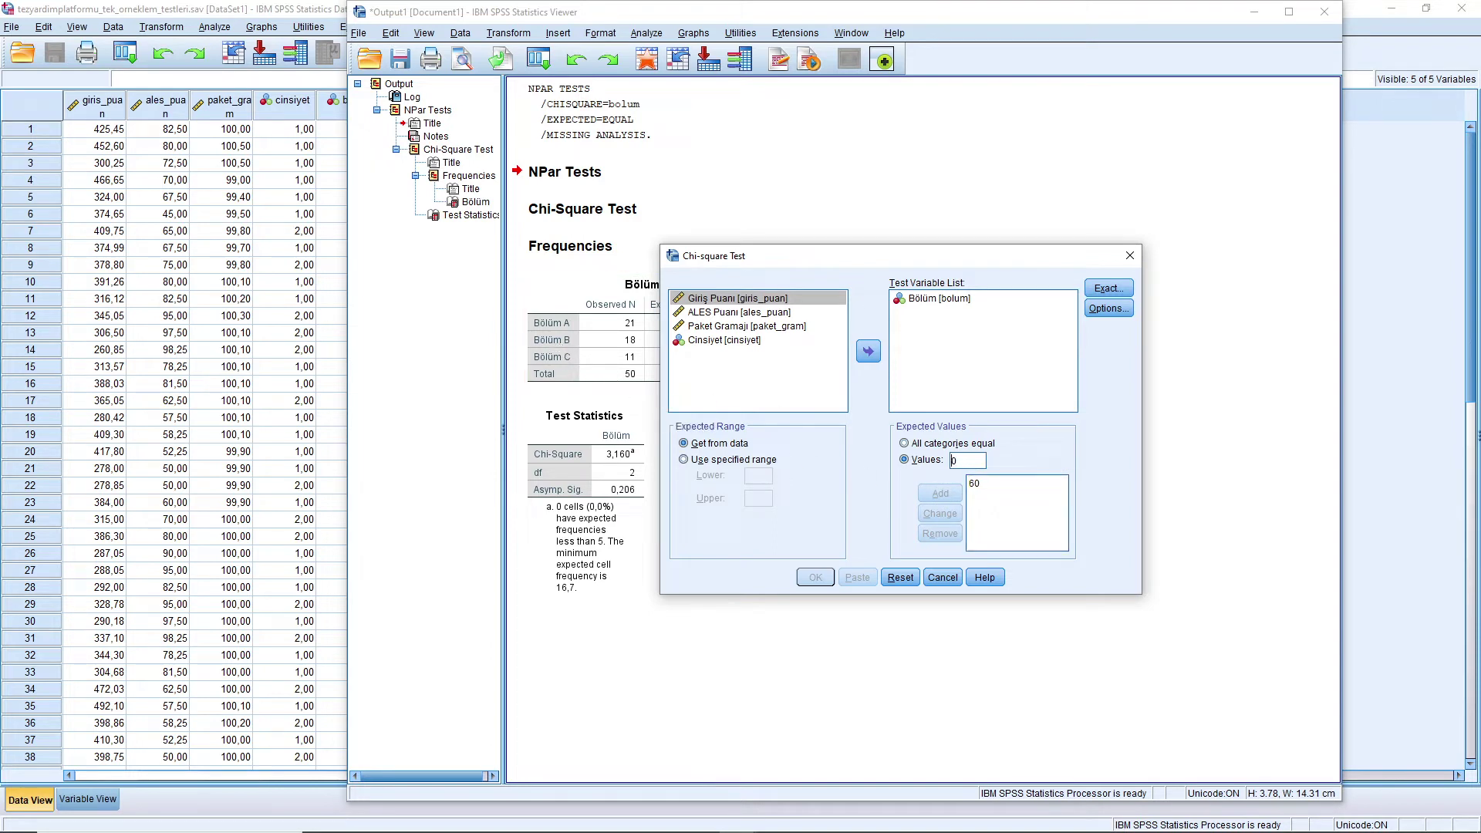
text(20)
click(940, 493)
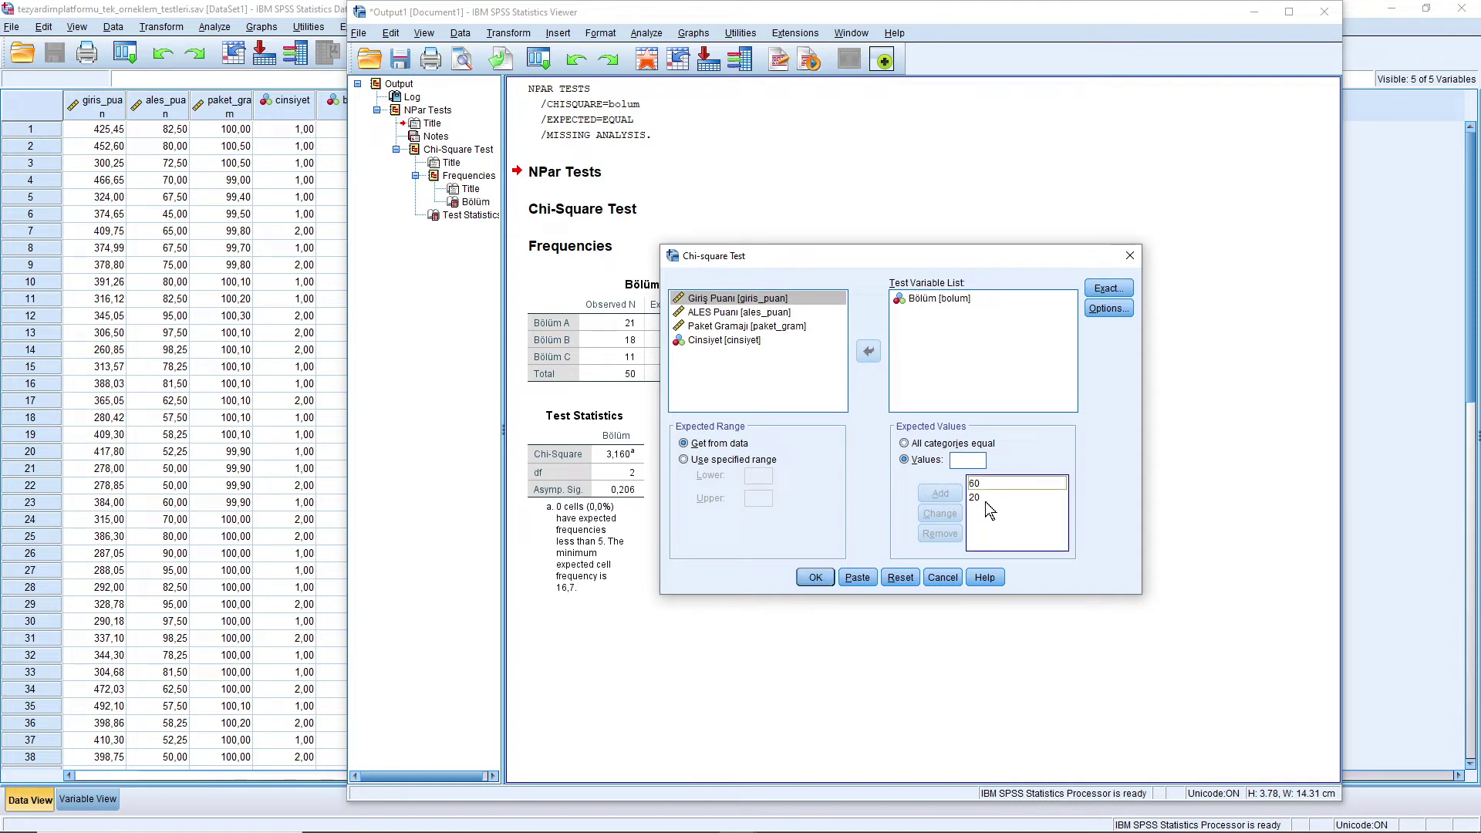
key(shift+Tab)
text(20)
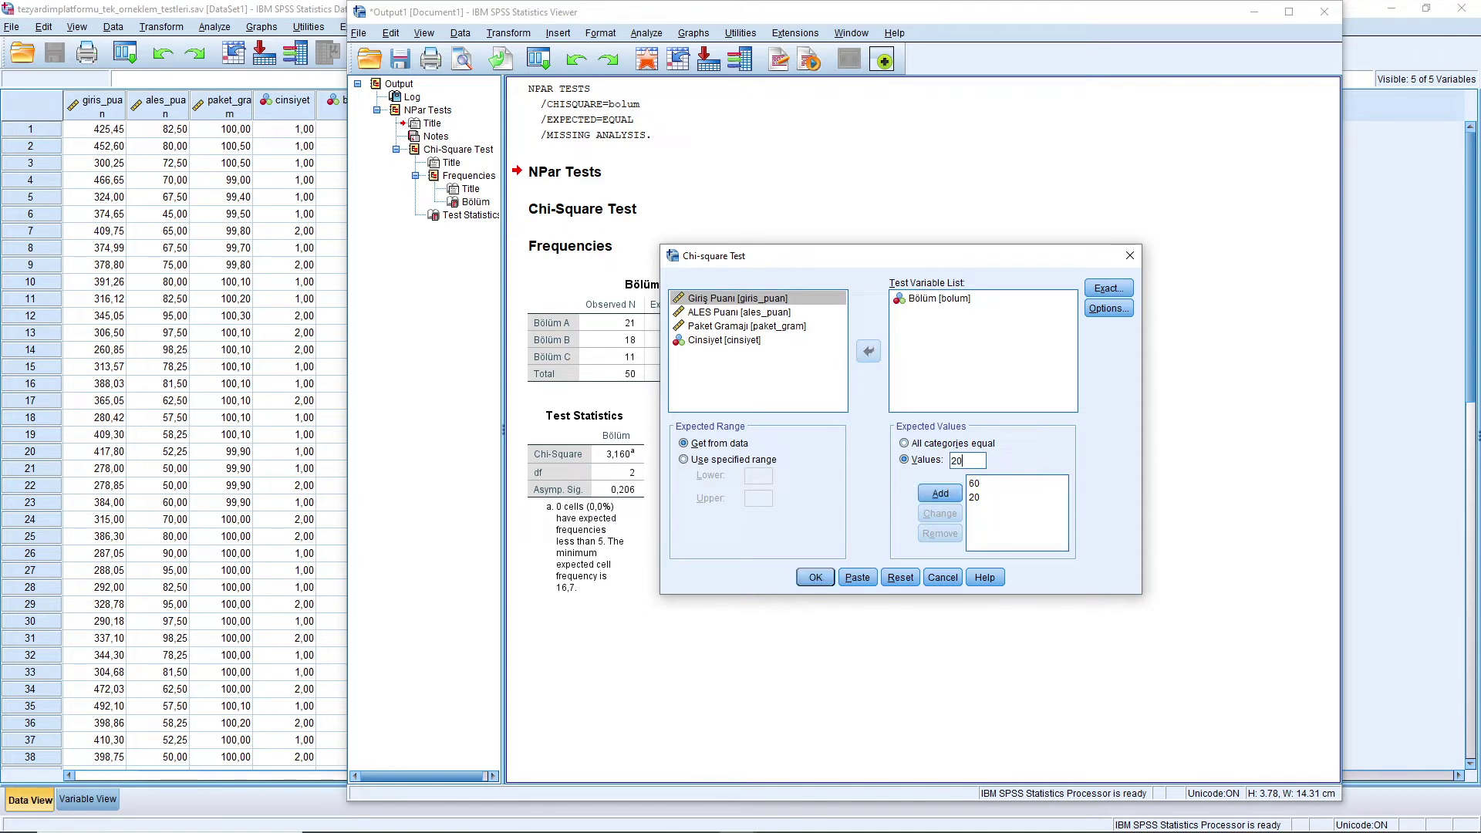
click(949, 493)
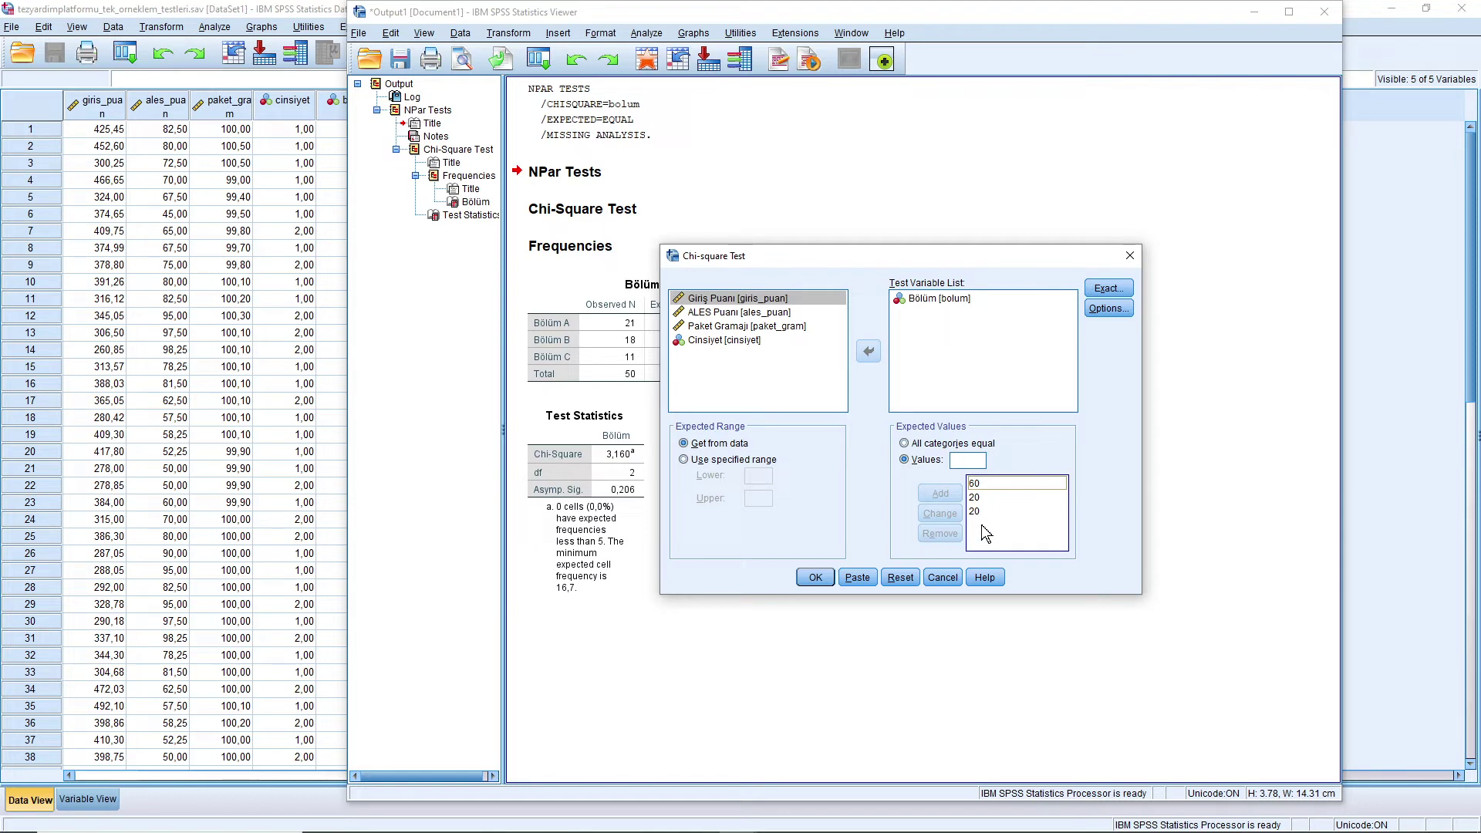
Change the second expected value in the list to 30
click(978, 498)
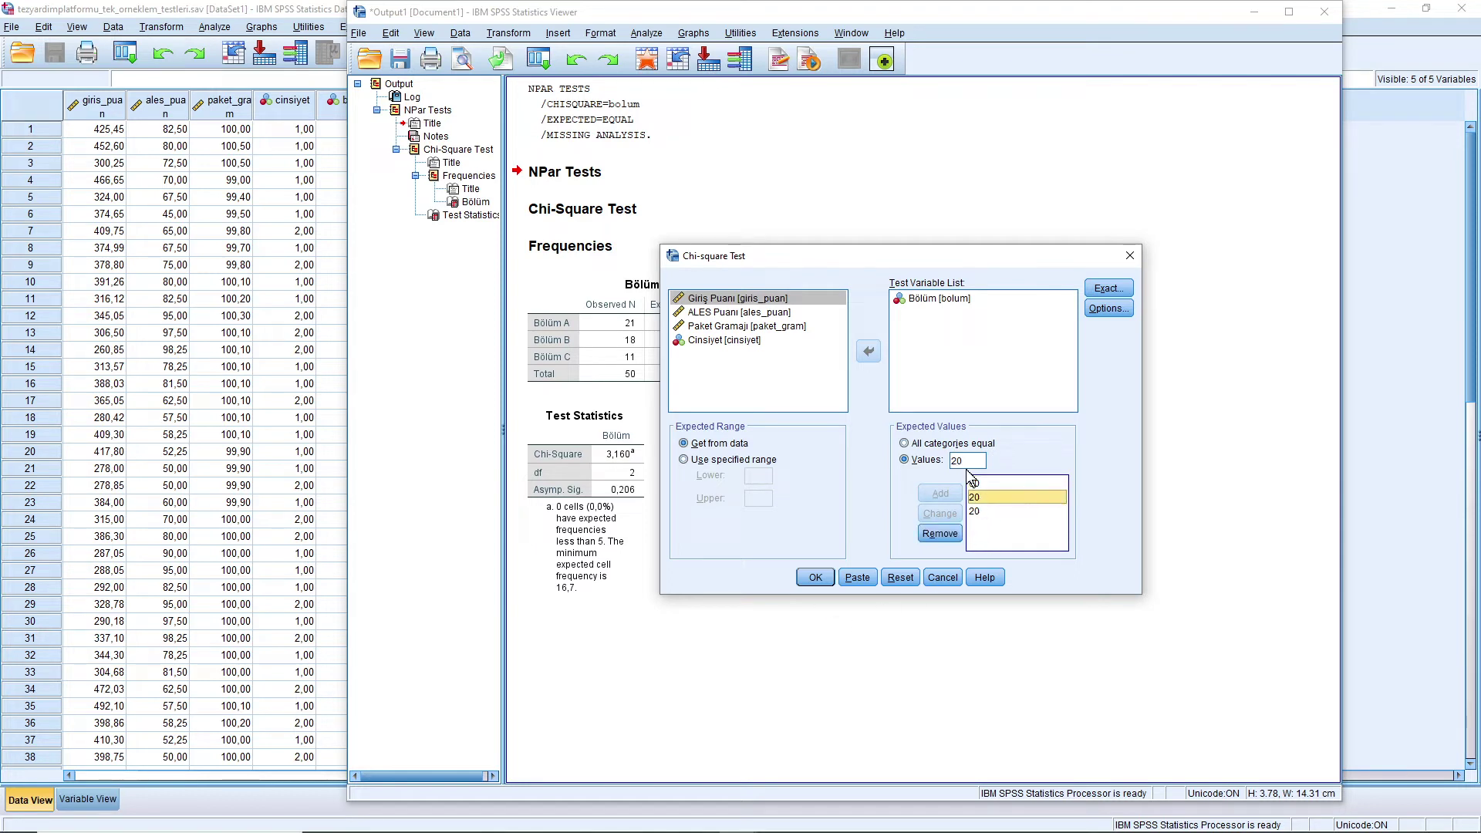
click(963, 460)
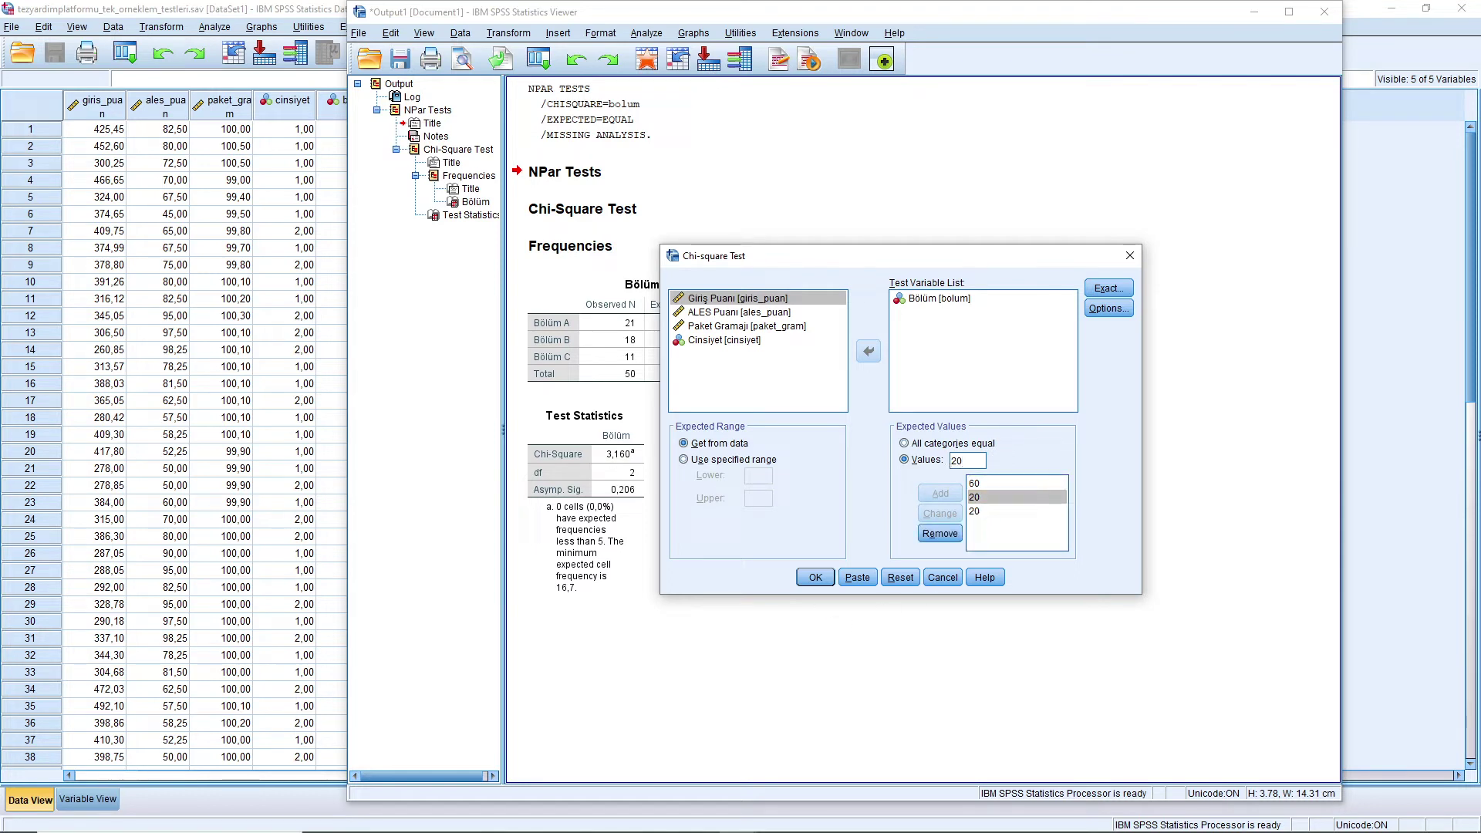
key(BackSpace)
key(BackSpace)
text(30)
click(939, 513)
Change the third expected value in the list to 10 and run the chi-square test
click(984, 512)
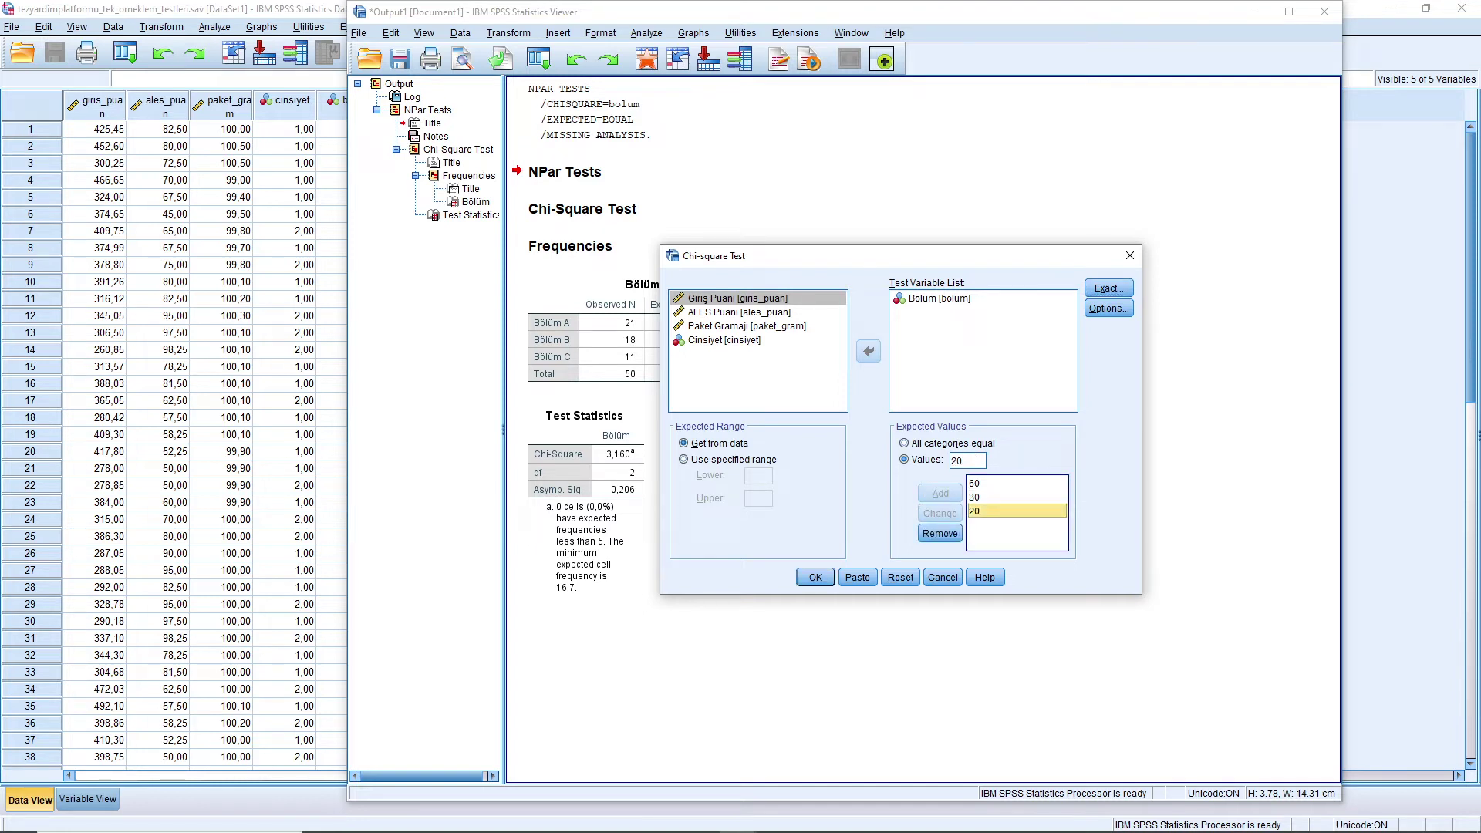
click(953, 461)
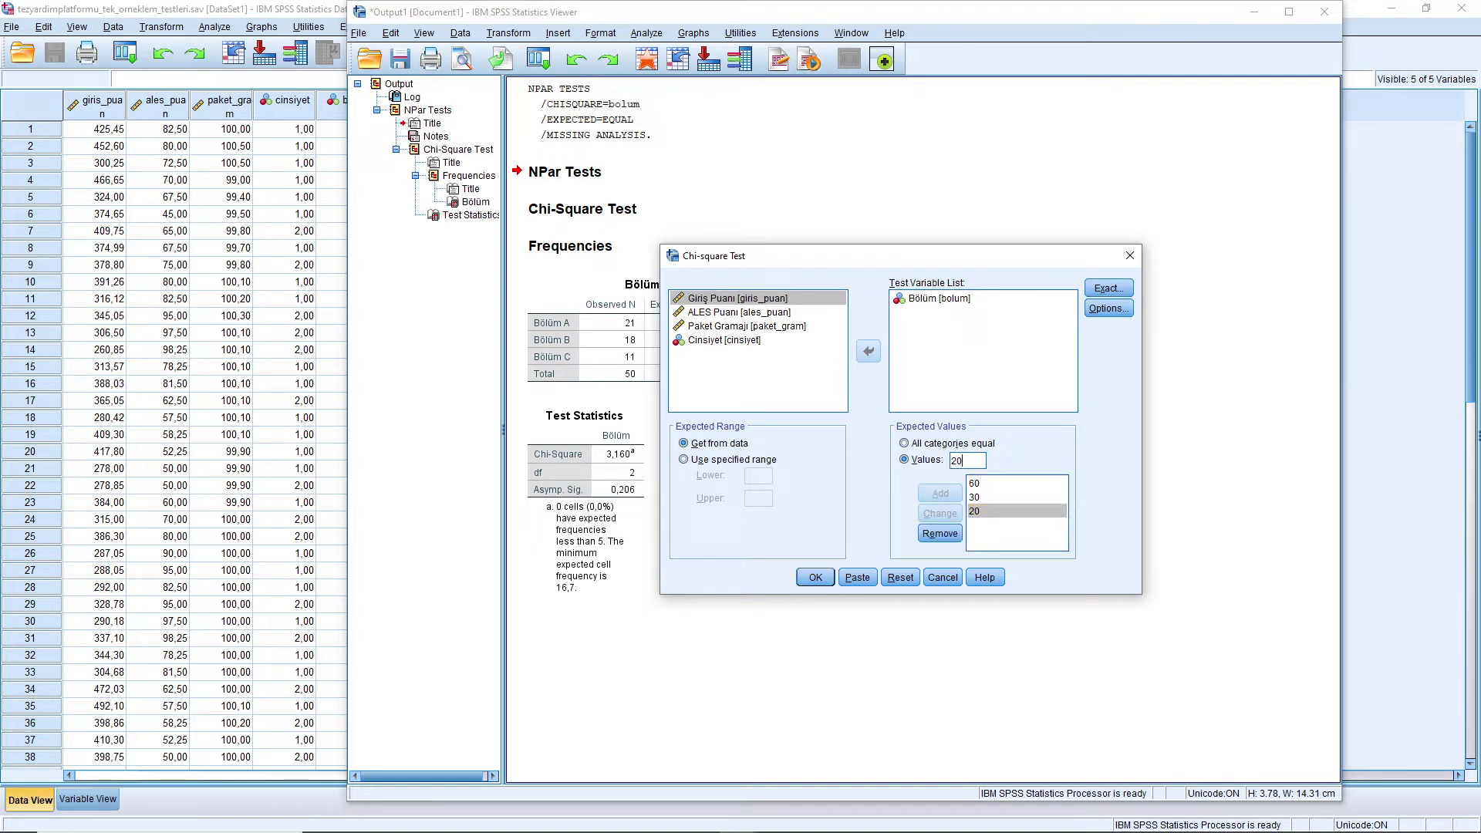
key(BackSpace)
key(BackSpace)
text(10)
click(939, 513)
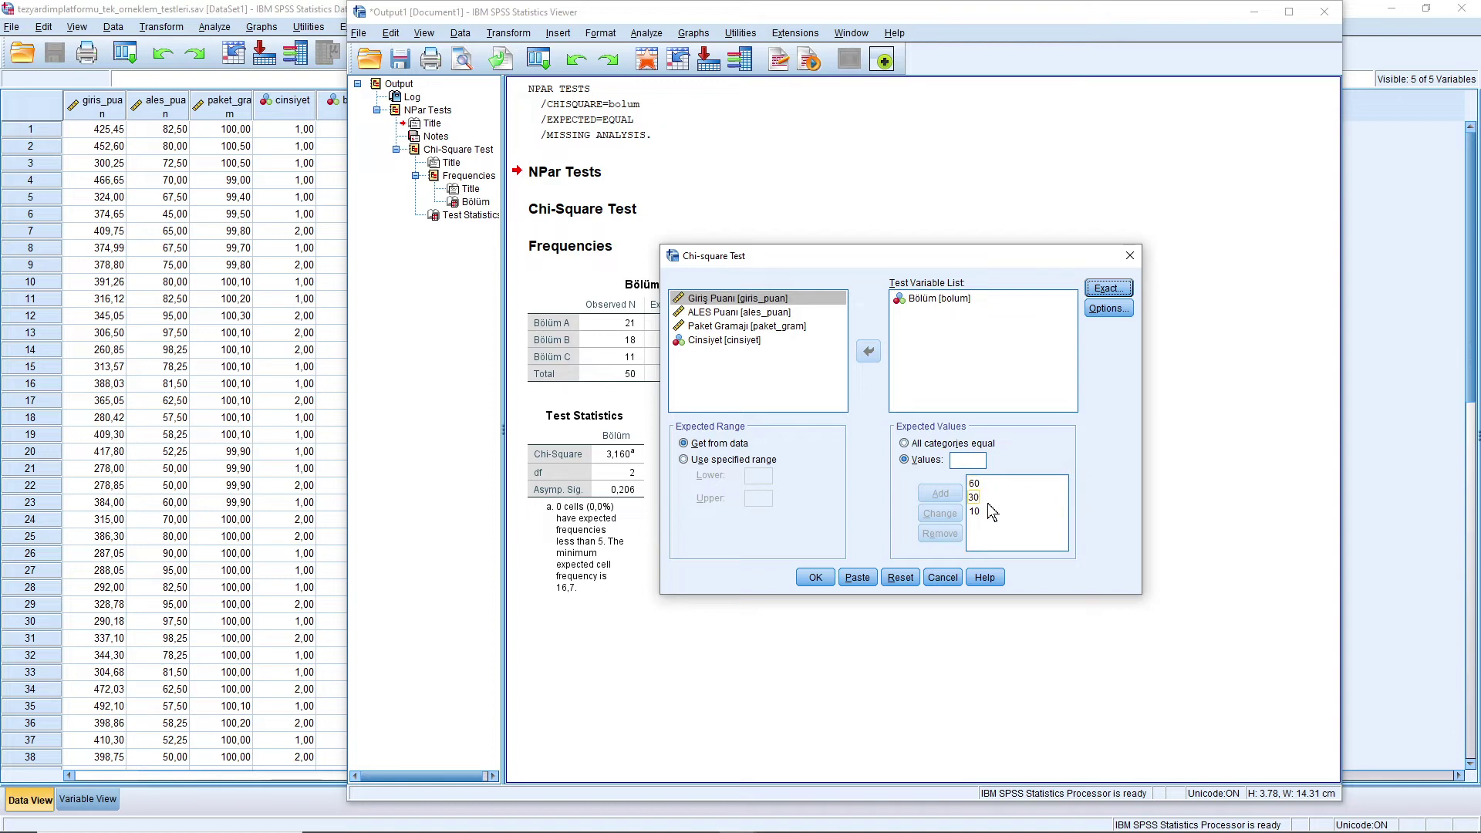
click(813, 575)
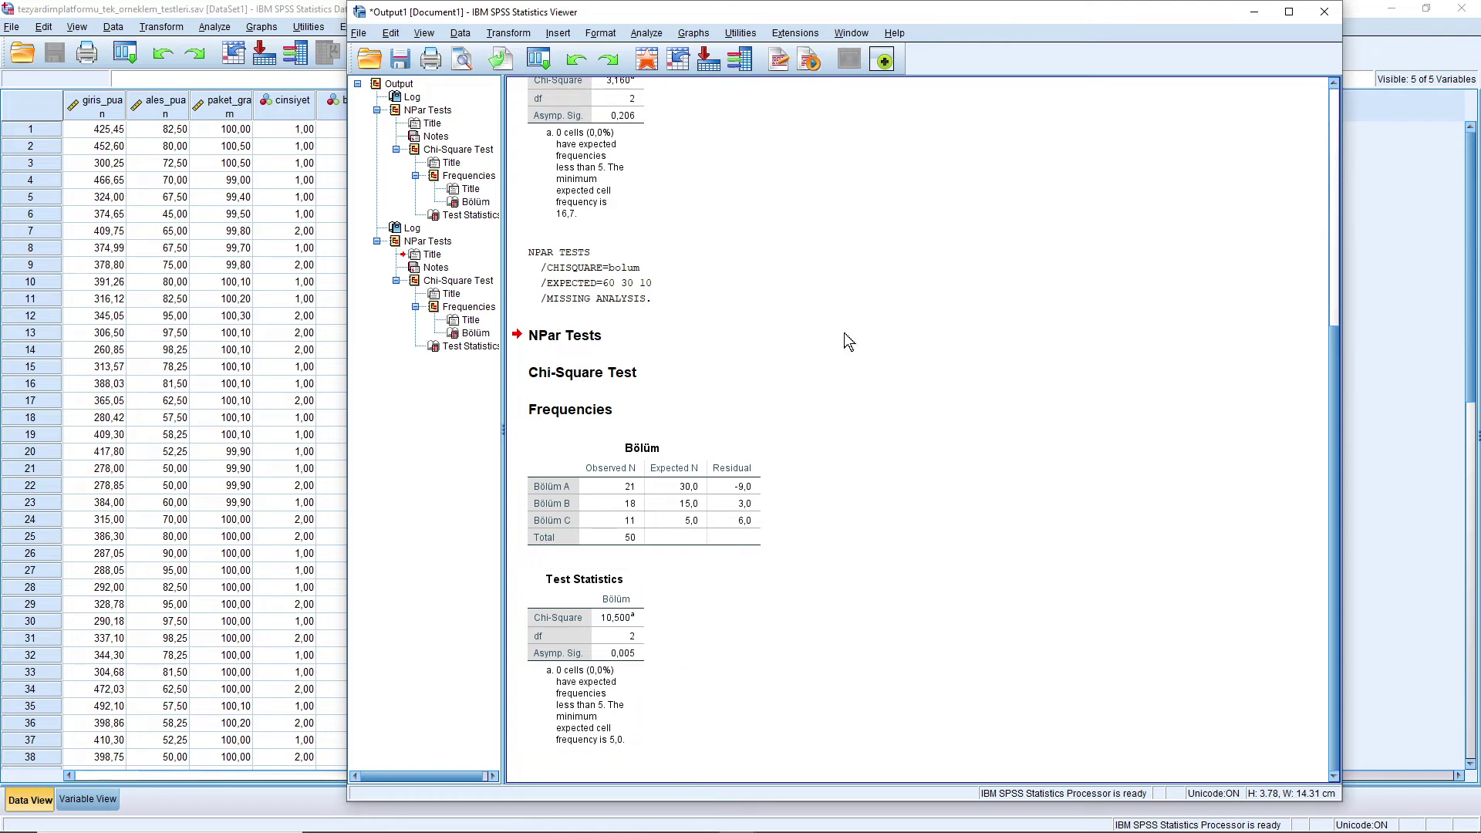
Run the automatic one-sample nonparametric test with Bölüm as the only test field, removing Giriş Puanı, ALES Puanı, Paket Gramajı and Cinsiyet
click(648, 34)
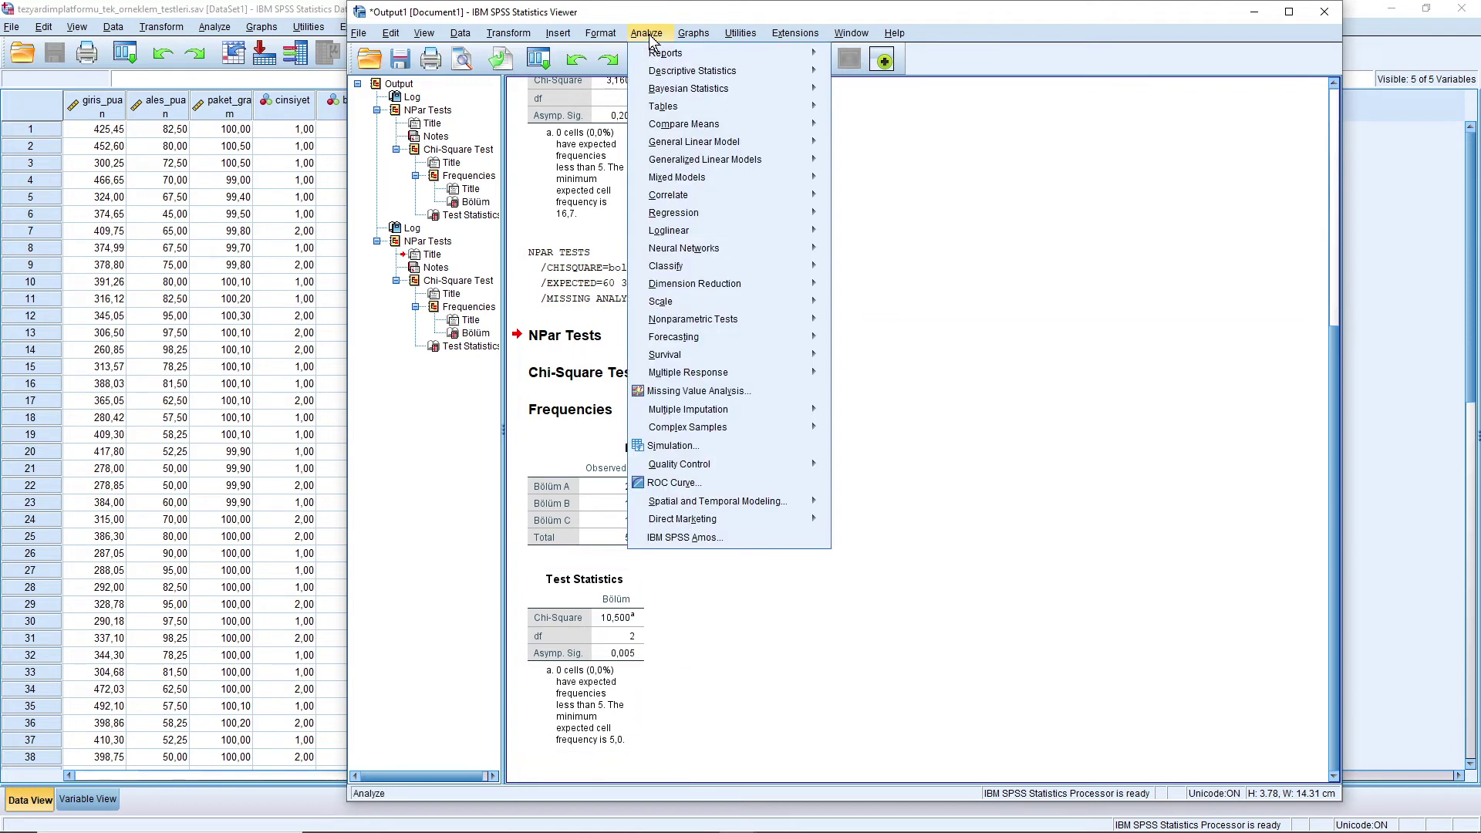
mouse_move(738, 321)
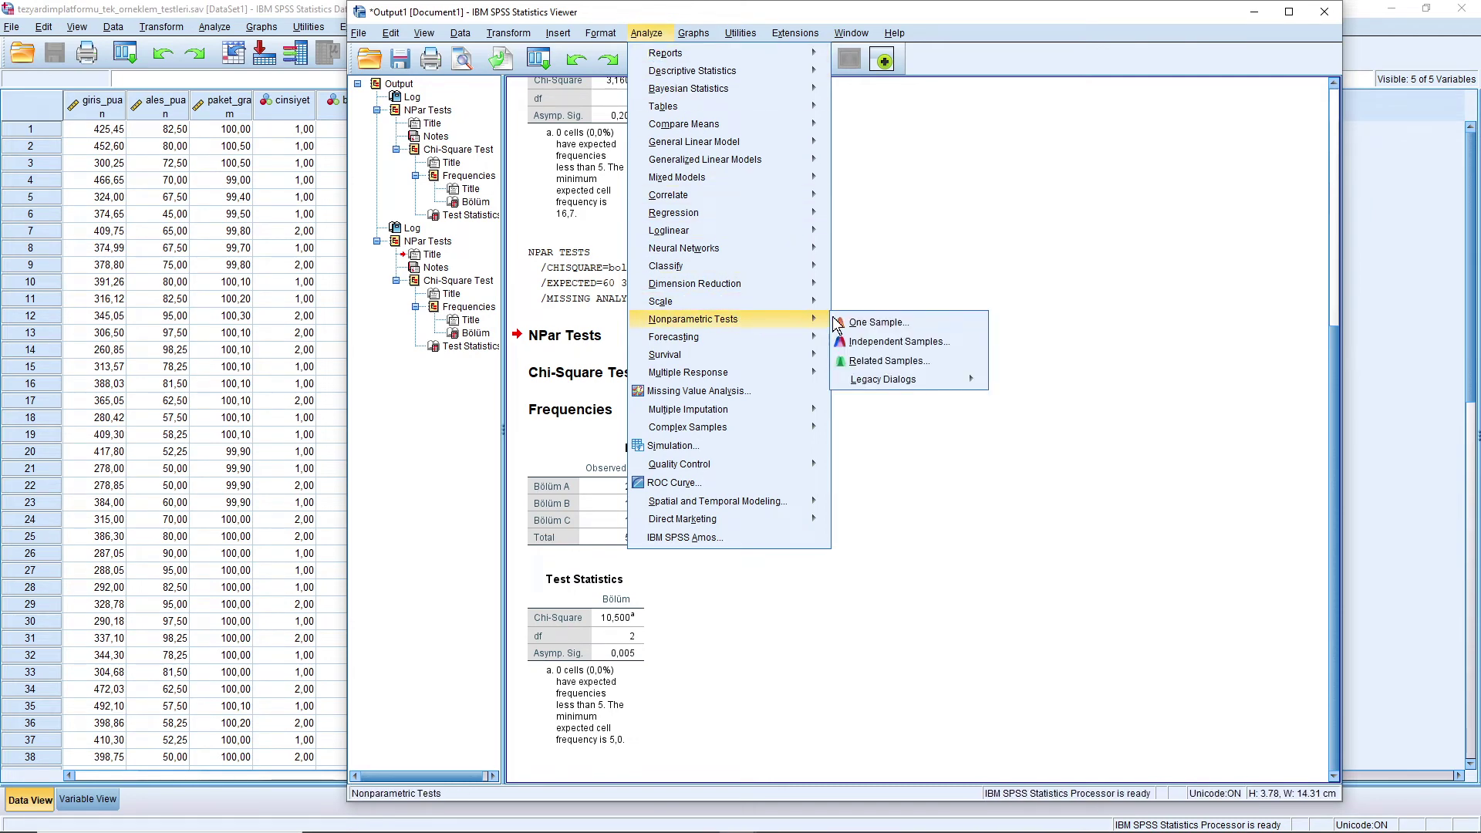
mouse_move(956, 377)
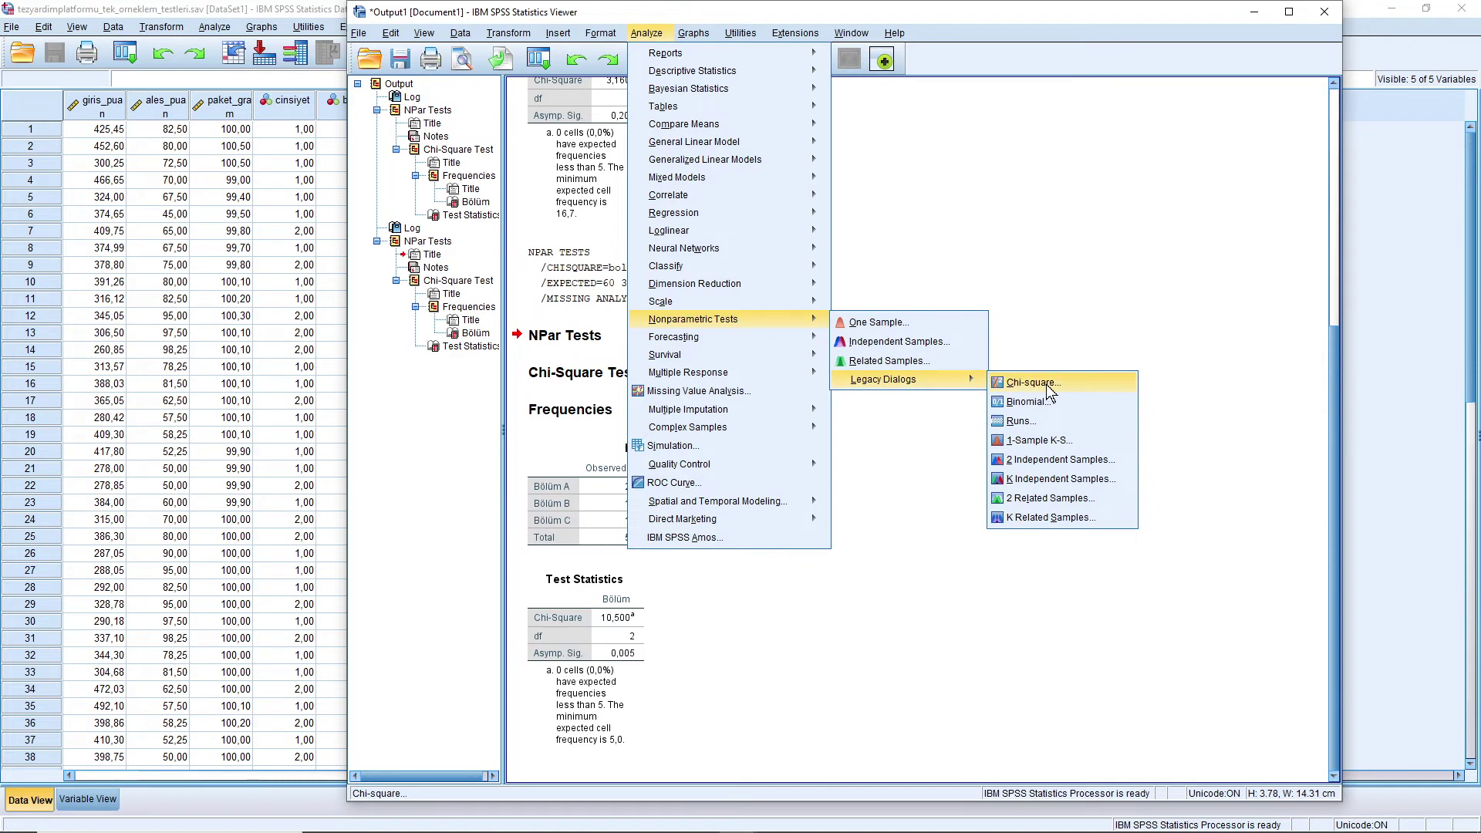
click(904, 321)
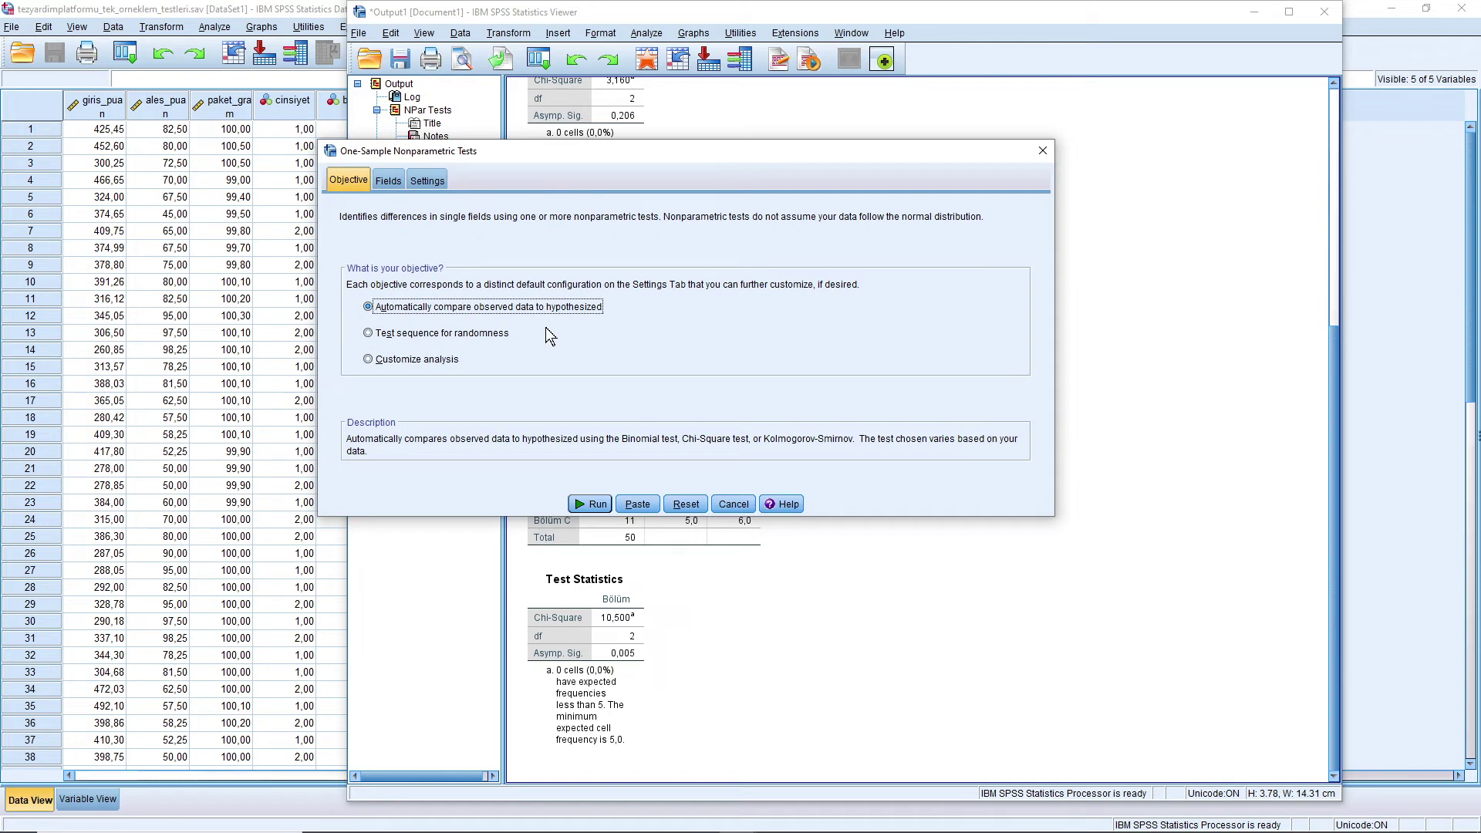
click(388, 181)
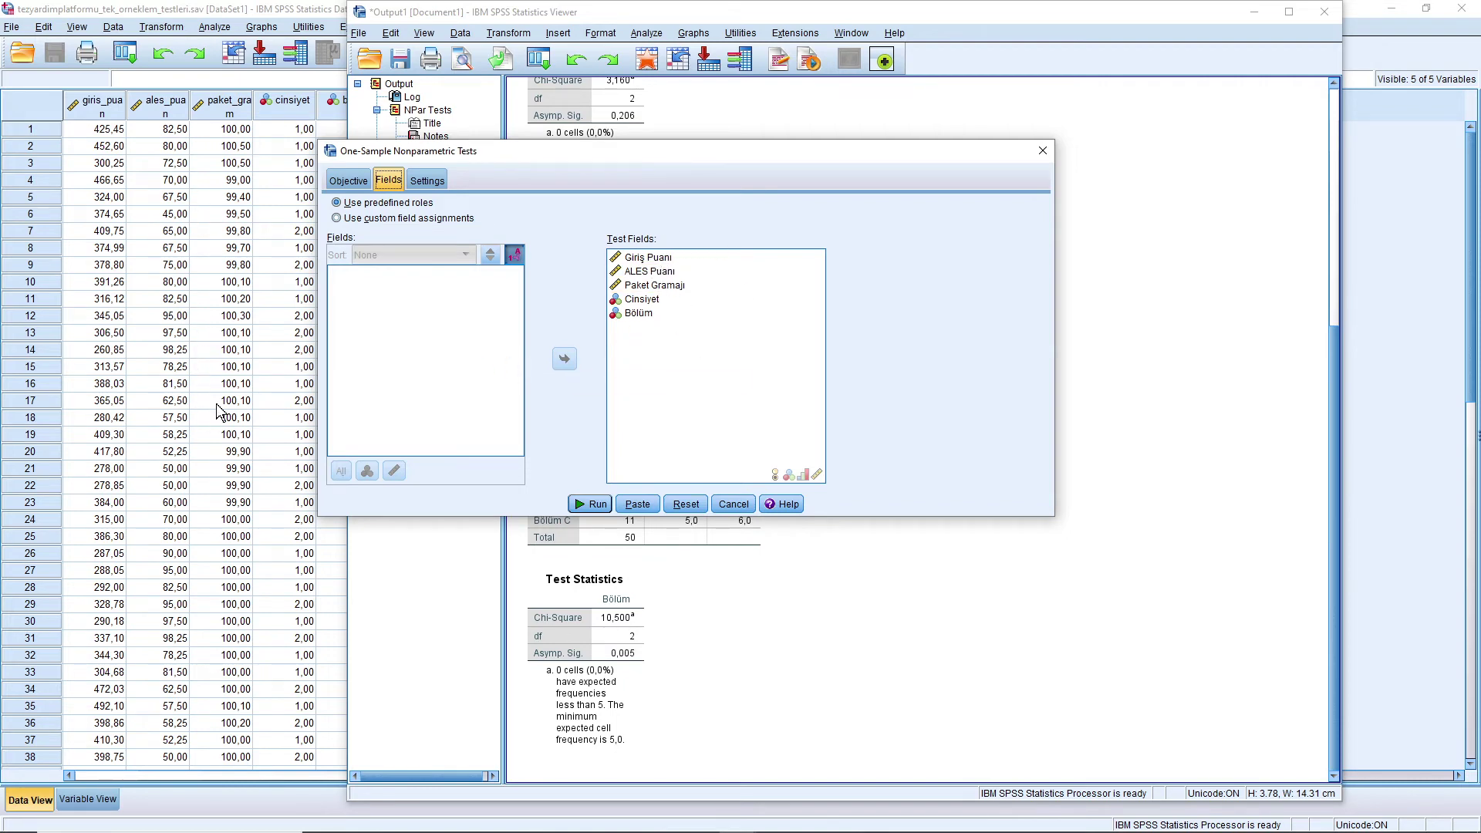
click(644, 258)
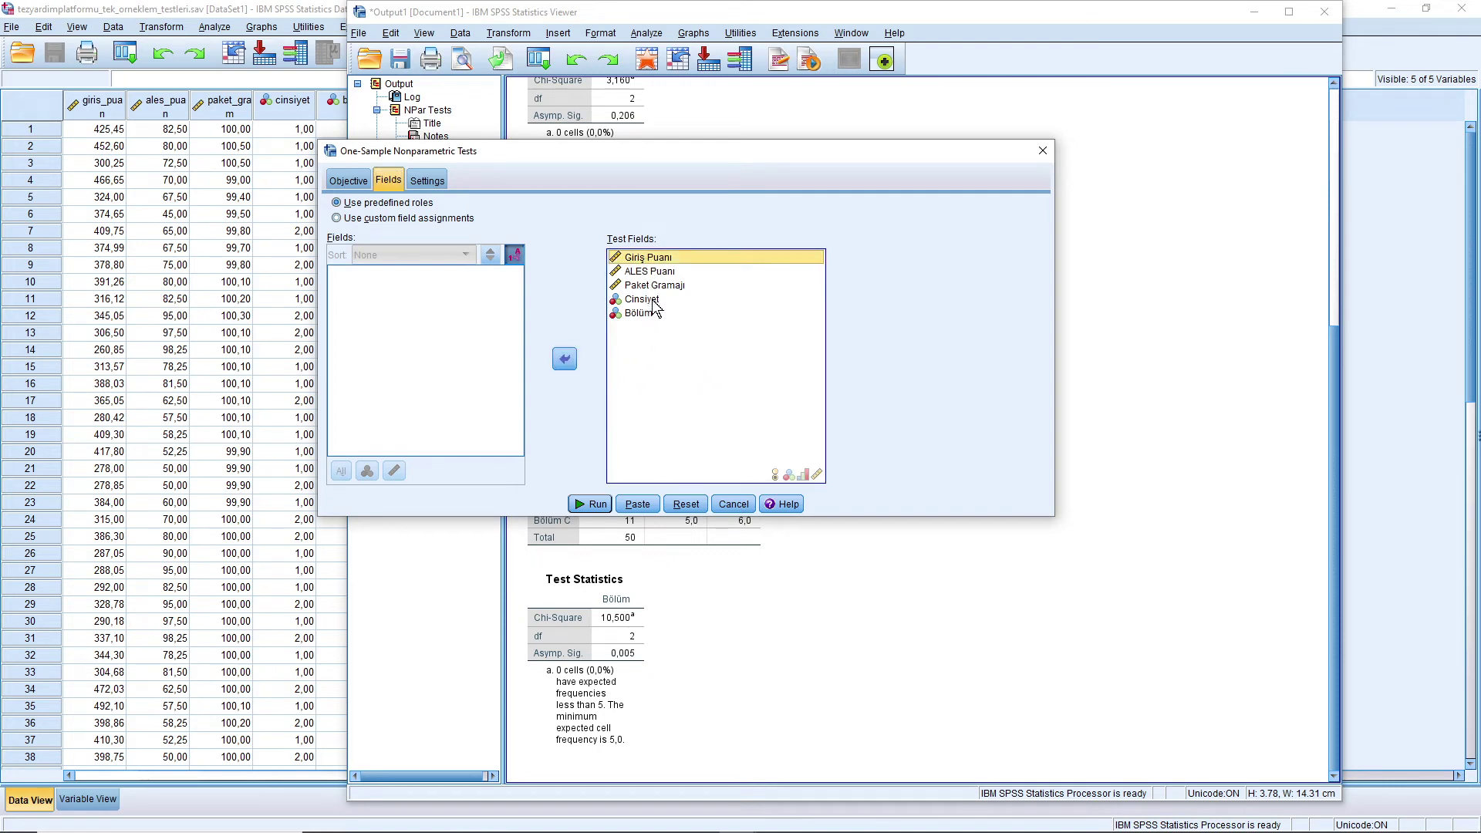
shift+click(652, 301)
click(564, 361)
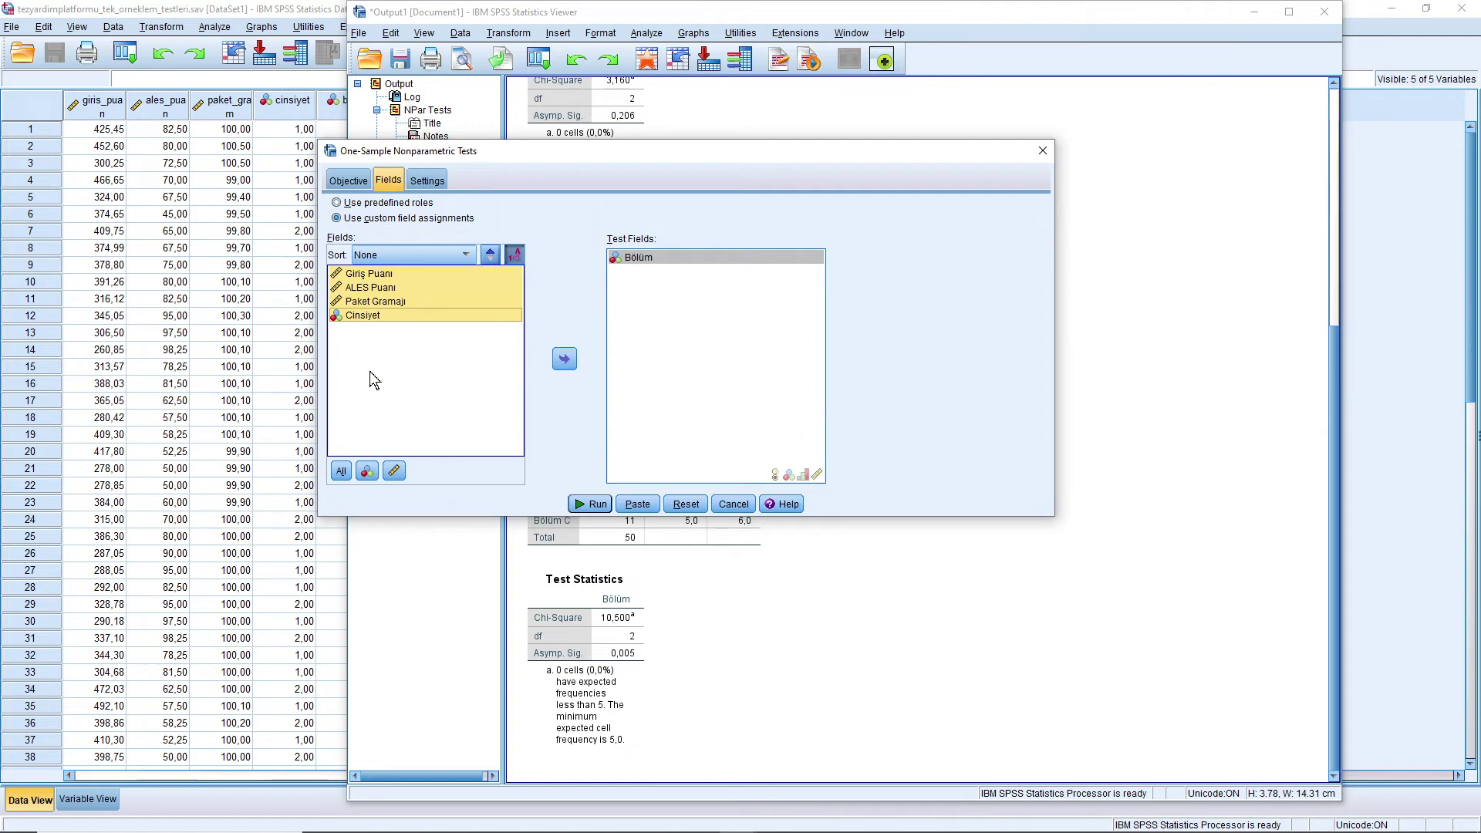
click(659, 262)
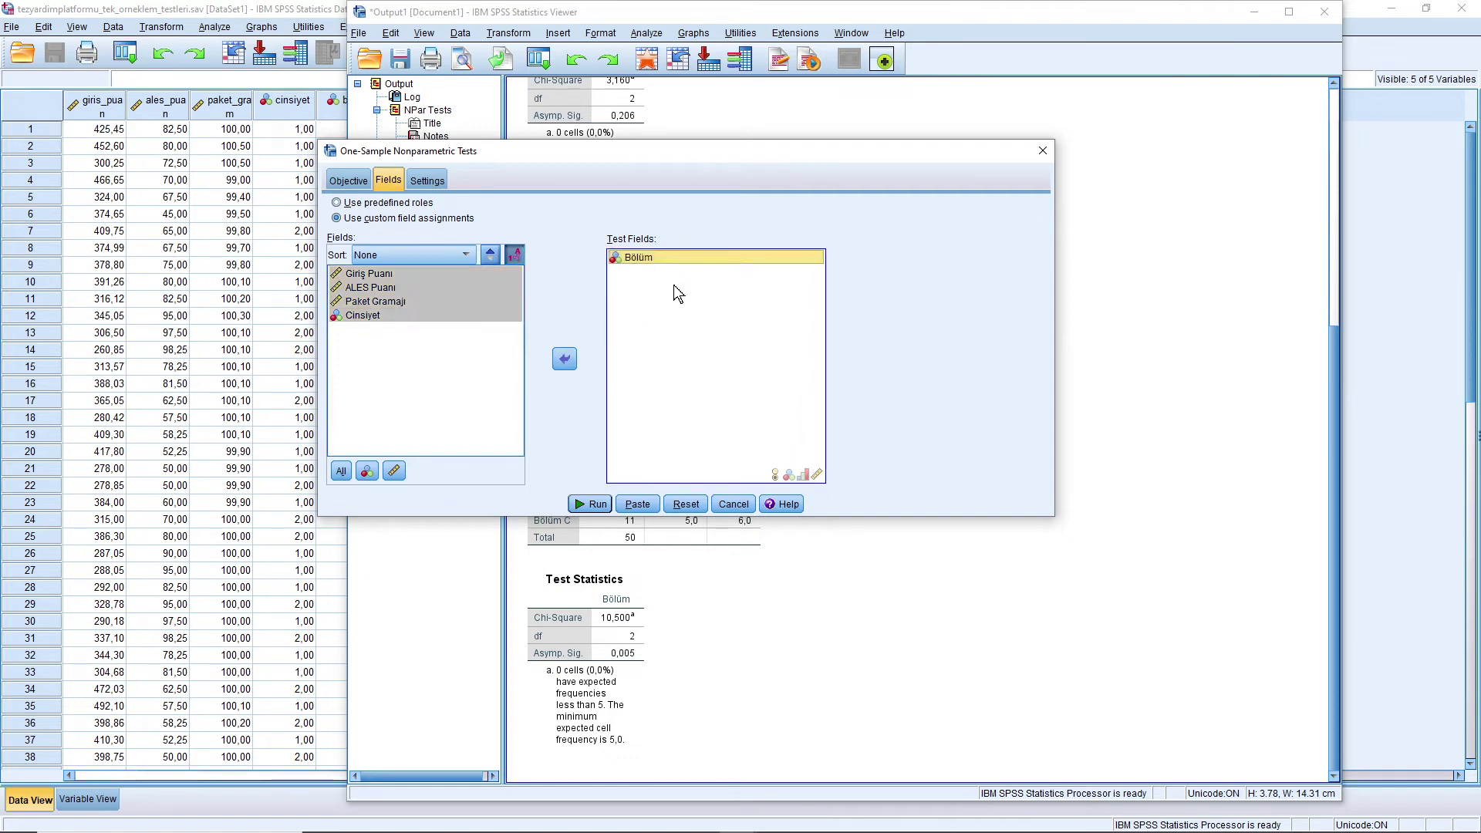
click(595, 505)
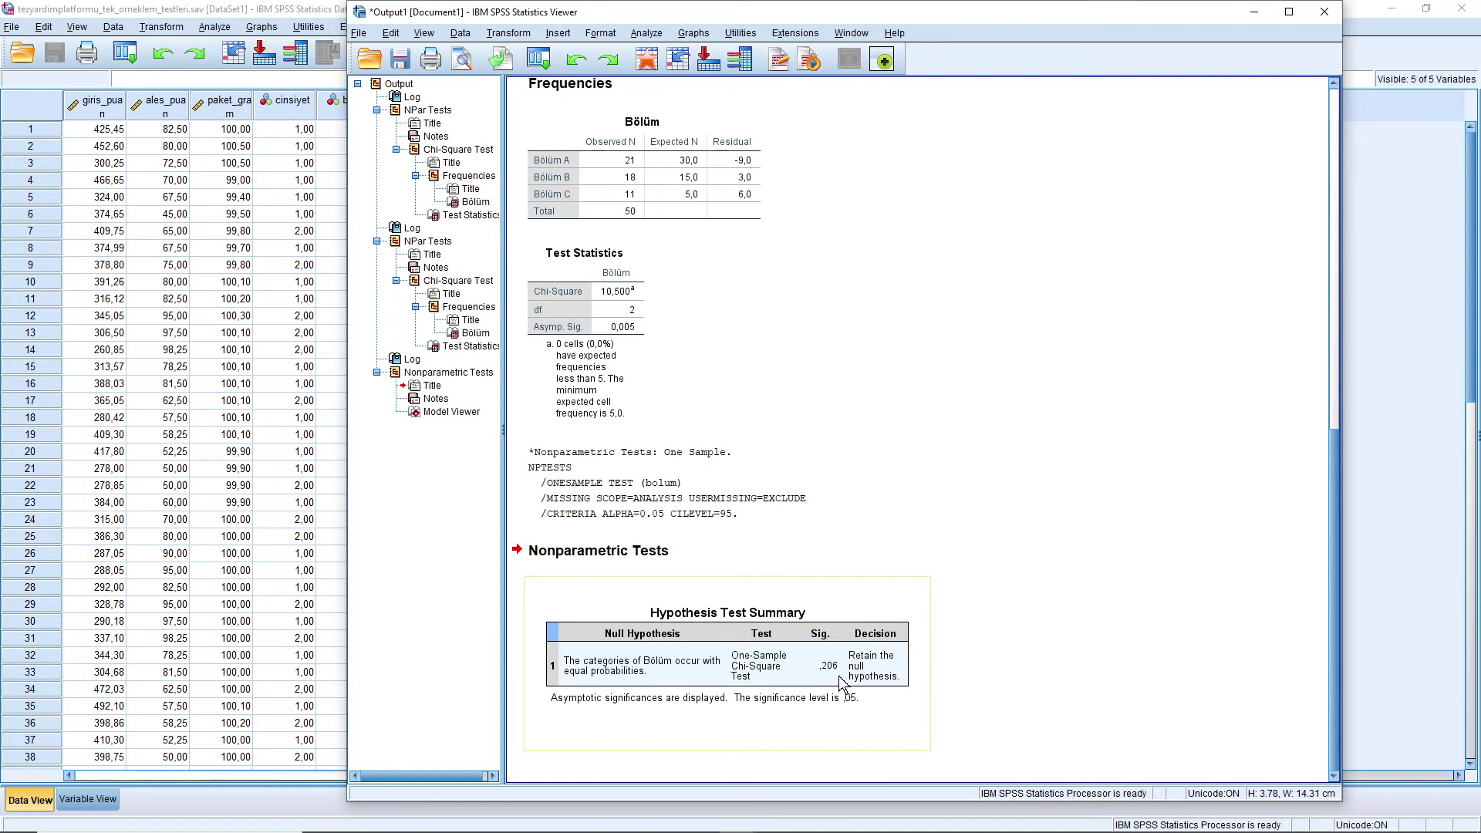
Compare the significance in the Hypothesis Test Summary with the Test Statistics of the two earlier chi-square tests
scroll(810, 450, up, 10)
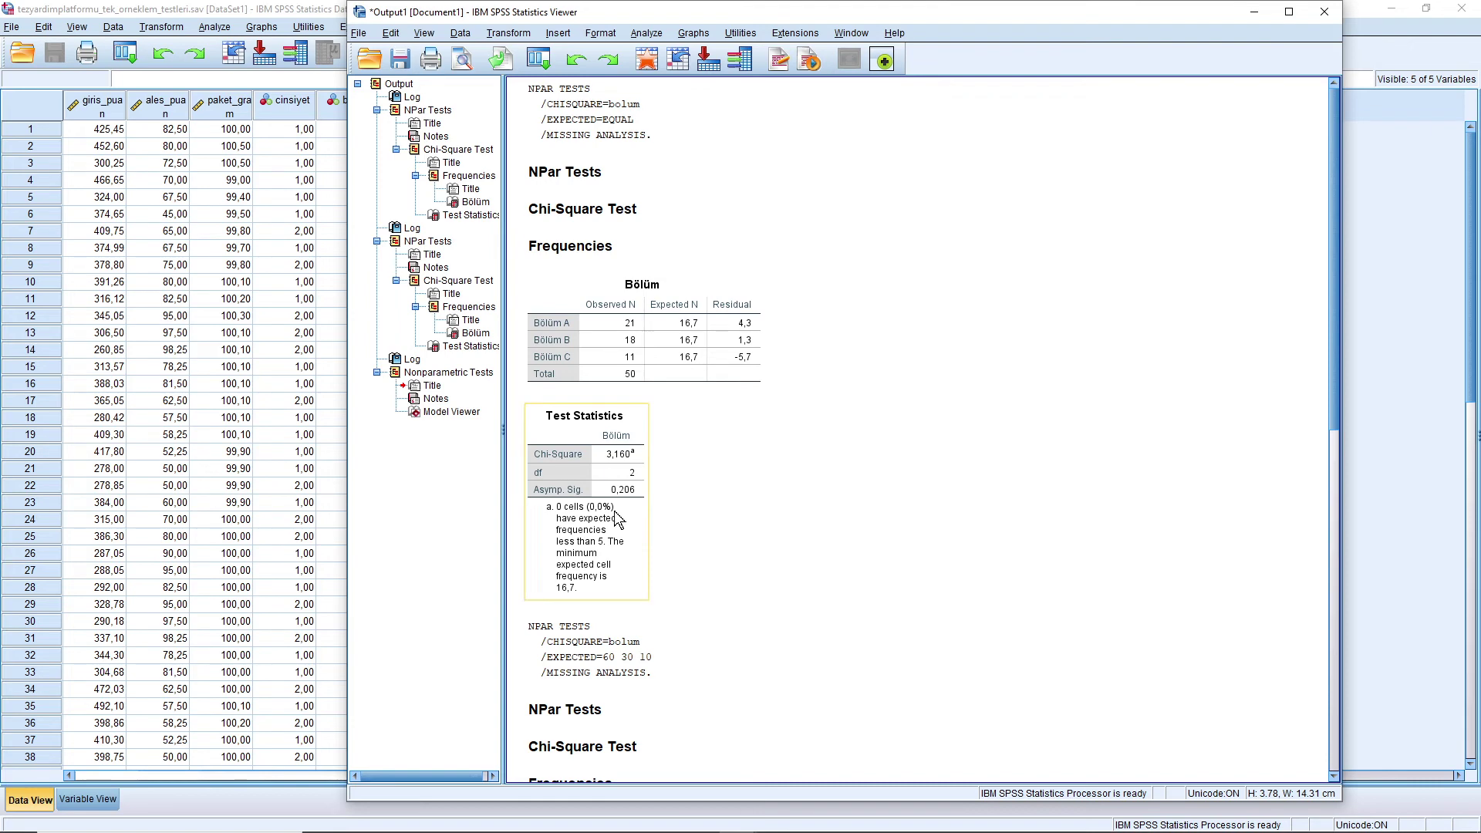
scroll(867, 495, down, 10)
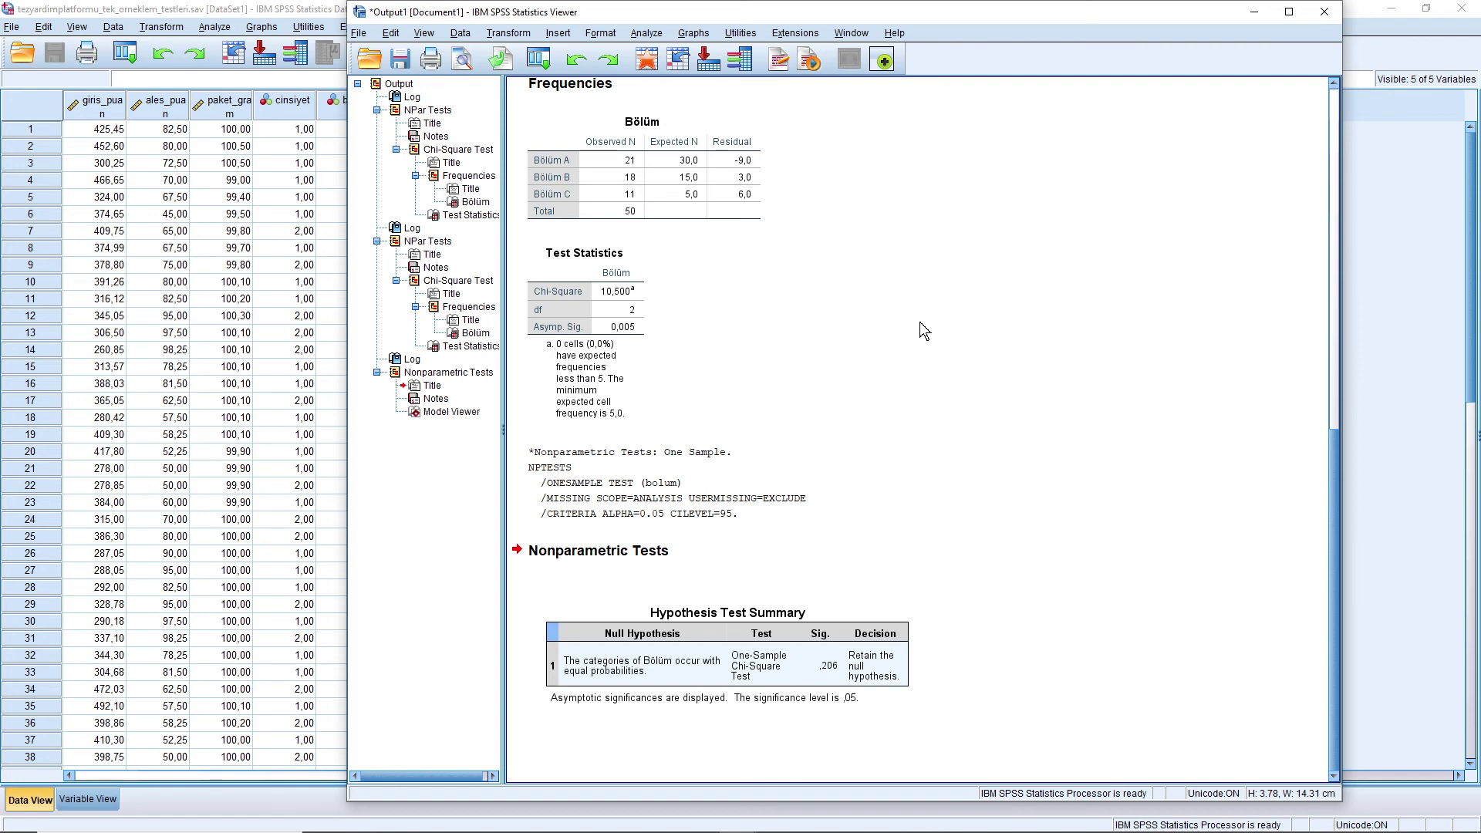
scroll(923, 330, up, 10)
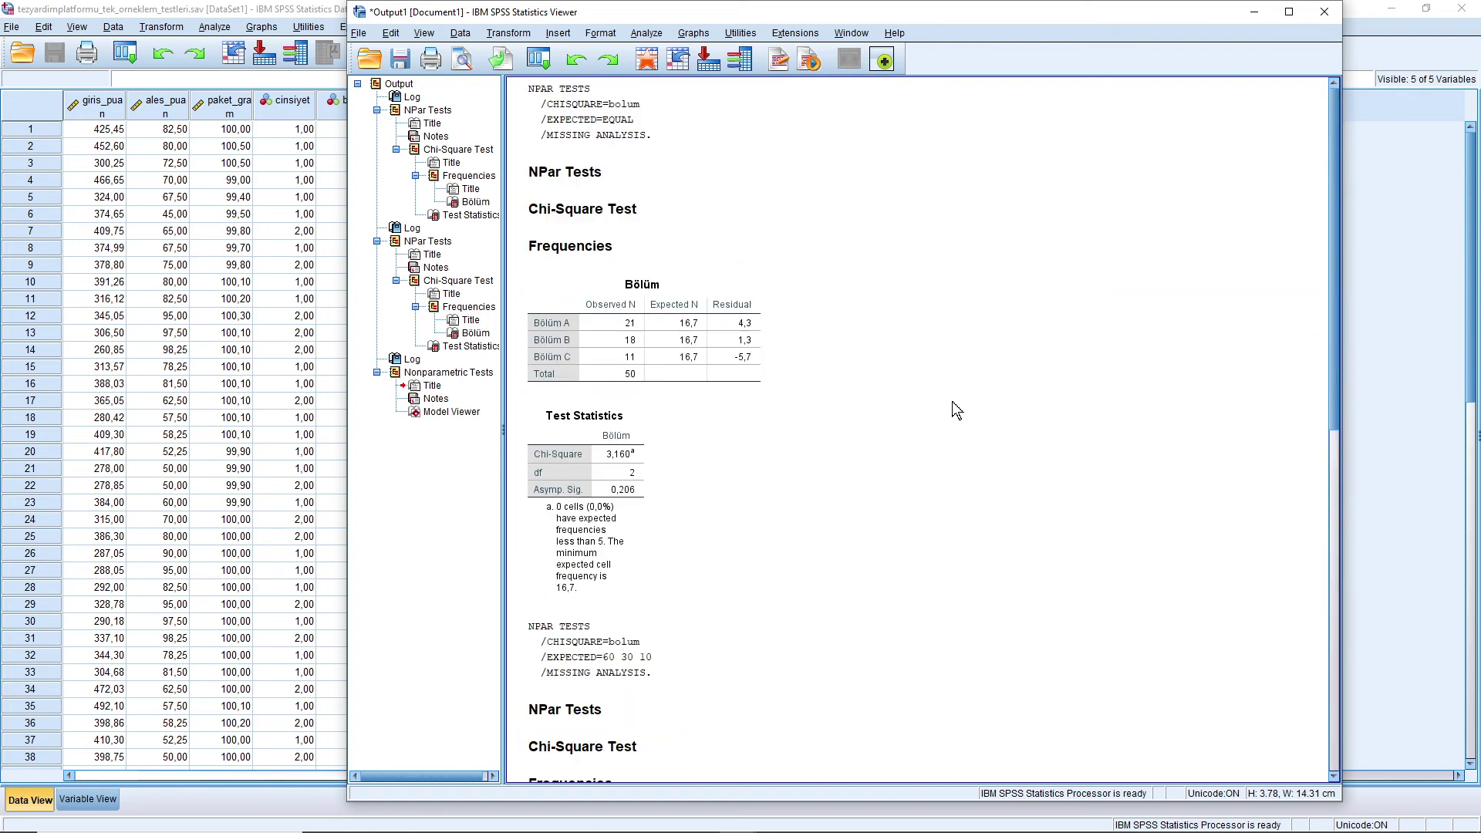